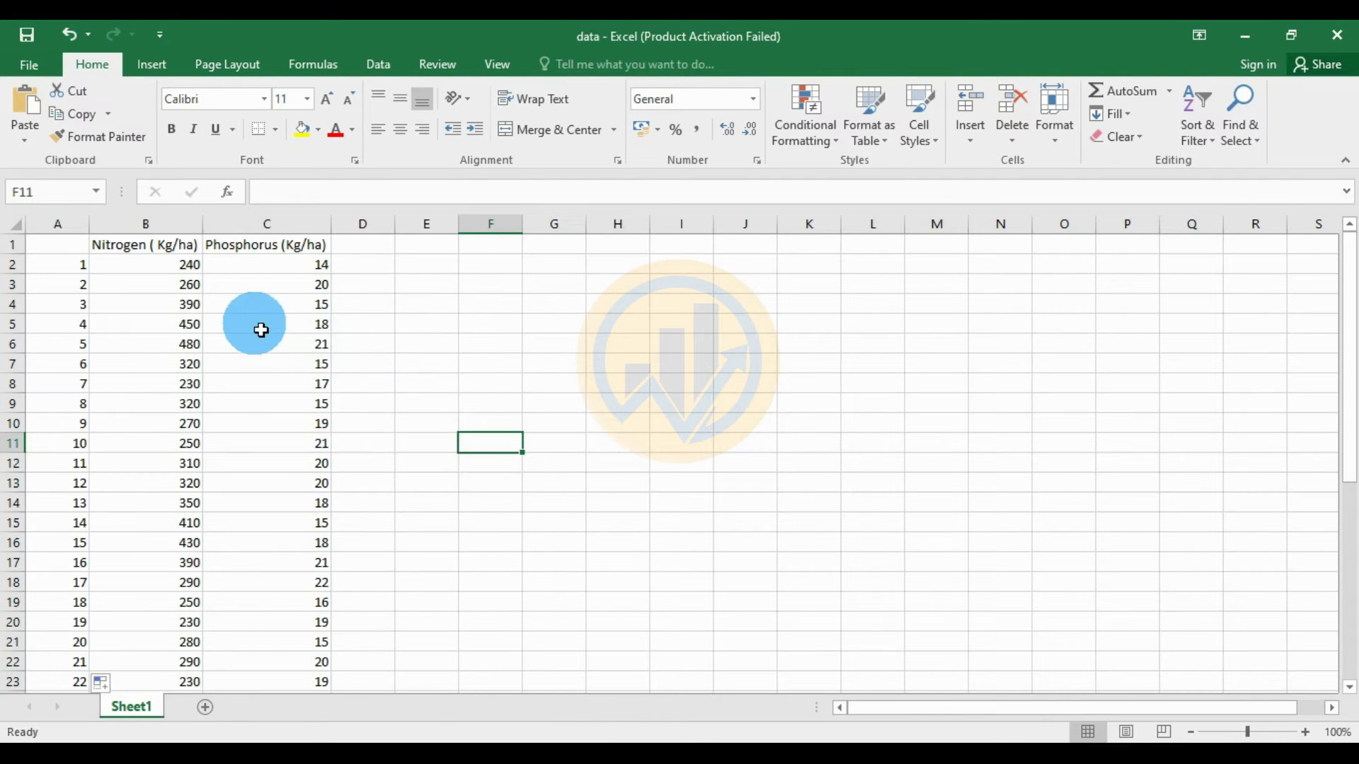
Step: Review the Nitrogen and Phosphorus headers and their values throughout the data sheet
{"action": "left_click", "coordinate": [157, 253]}
{"action": "left_click", "coordinate": [256, 250]}
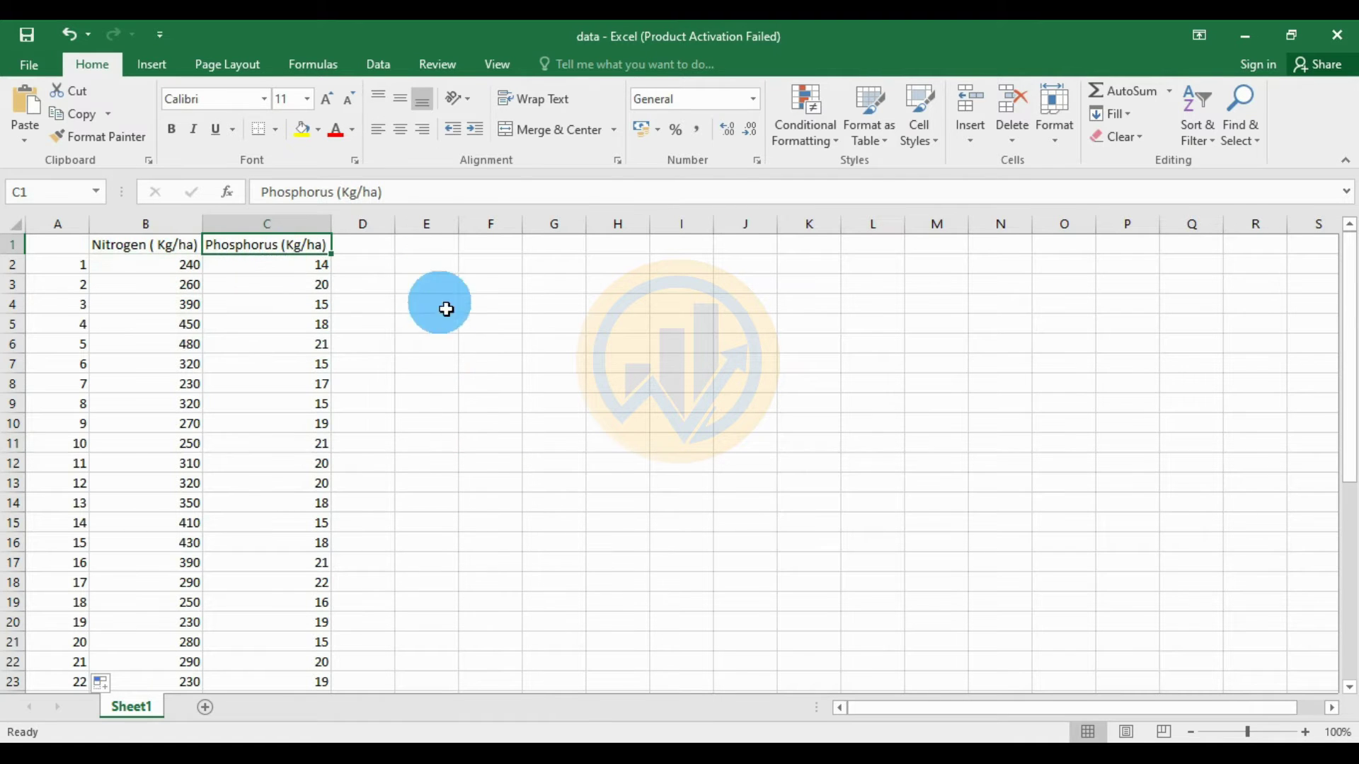
{"action": "scroll", "coordinate": [267, 422], "scroll_direction": "down", "scroll_amount": 7}
{"action": "scroll", "coordinate": [267, 421], "scroll_direction": "up", "scroll_amount": 4}
{"action": "scroll", "coordinate": [267, 421], "scroll_direction": "up", "scroll_amount": 3}
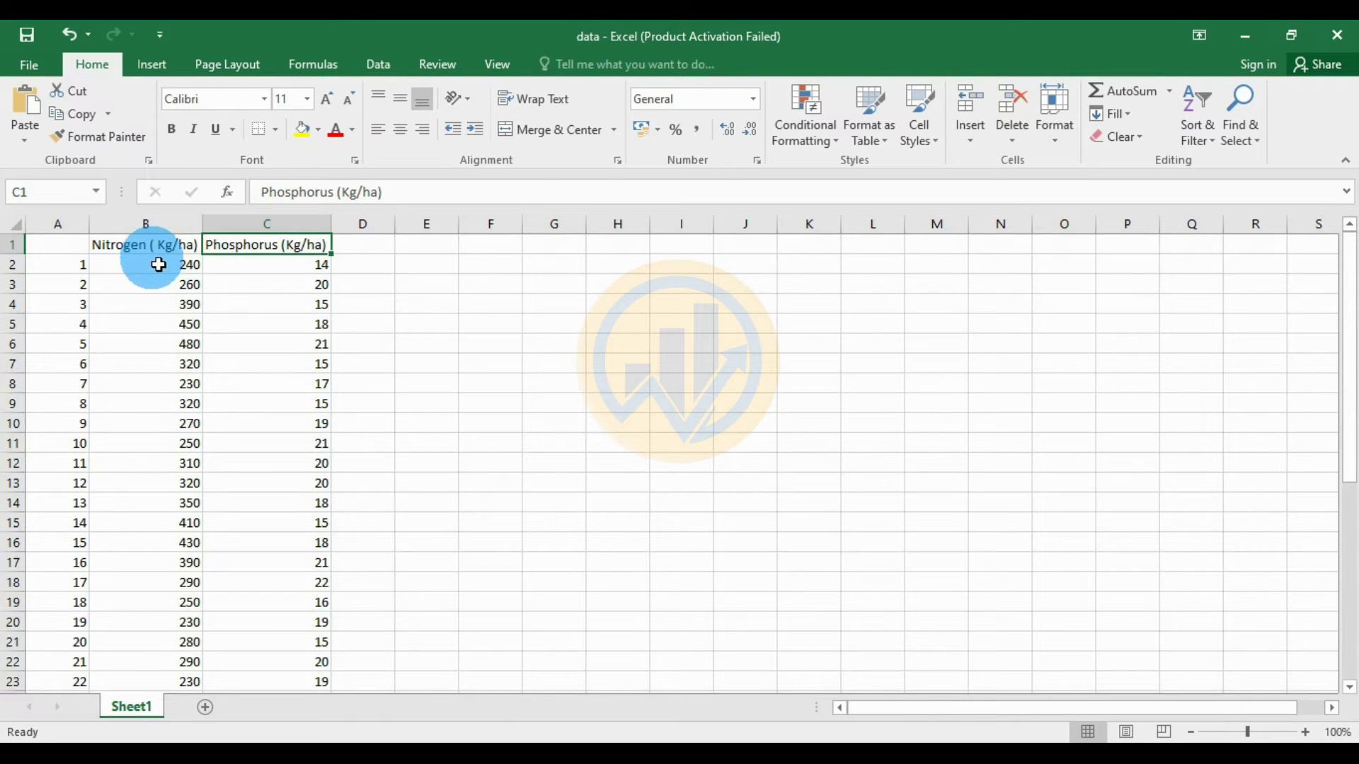
{"action": "left_click_drag", "start_coordinate": [167, 270], "coordinate": [182, 522]}
{"action": "left_click_drag", "start_coordinate": [268, 267], "coordinate": [264, 529]}
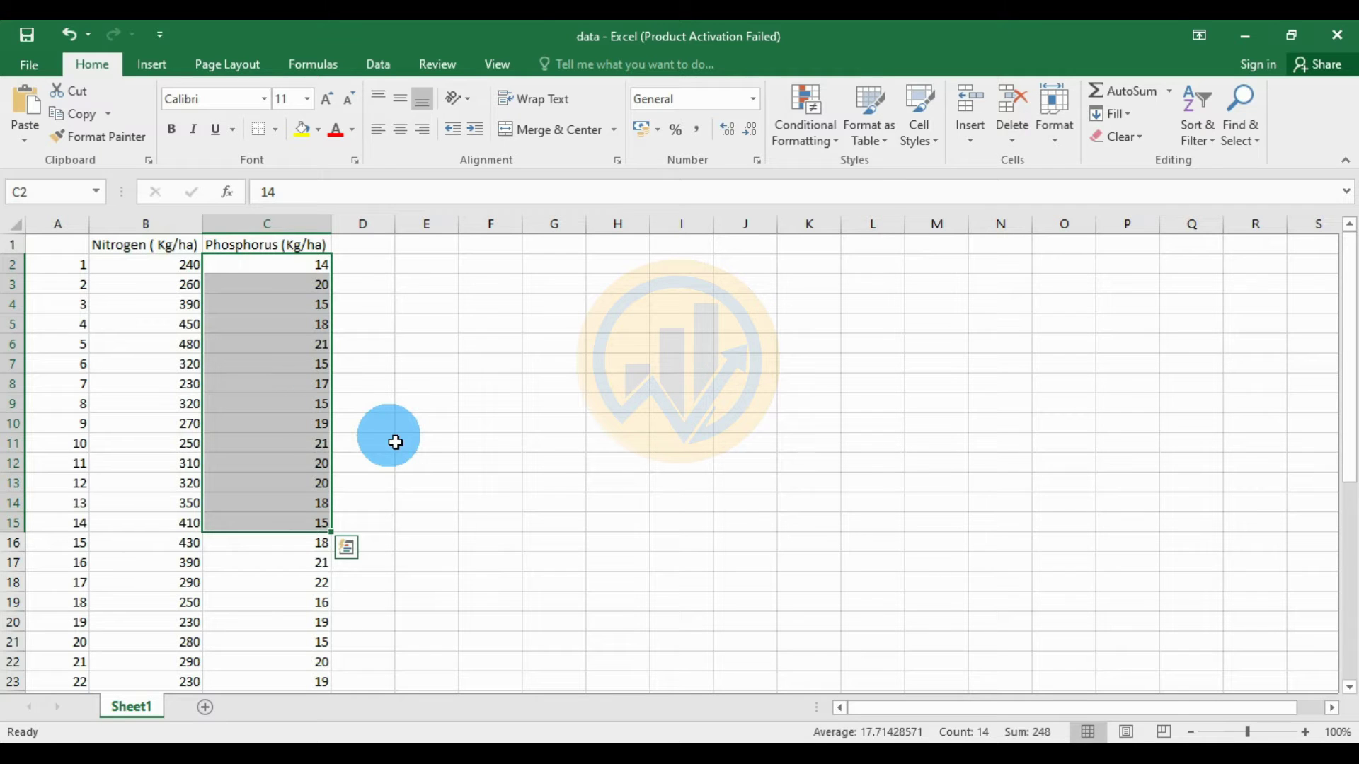
Step: Copy the Nitrogen and Phosphorus columns with their headers, cells B1 to C41
{"action": "left_click_drag", "start_coordinate": [144, 245], "coordinate": [305, 656]}
{"action": "right_click", "coordinate": [297, 647]}
{"action": "left_click", "coordinate": [362, 268]}
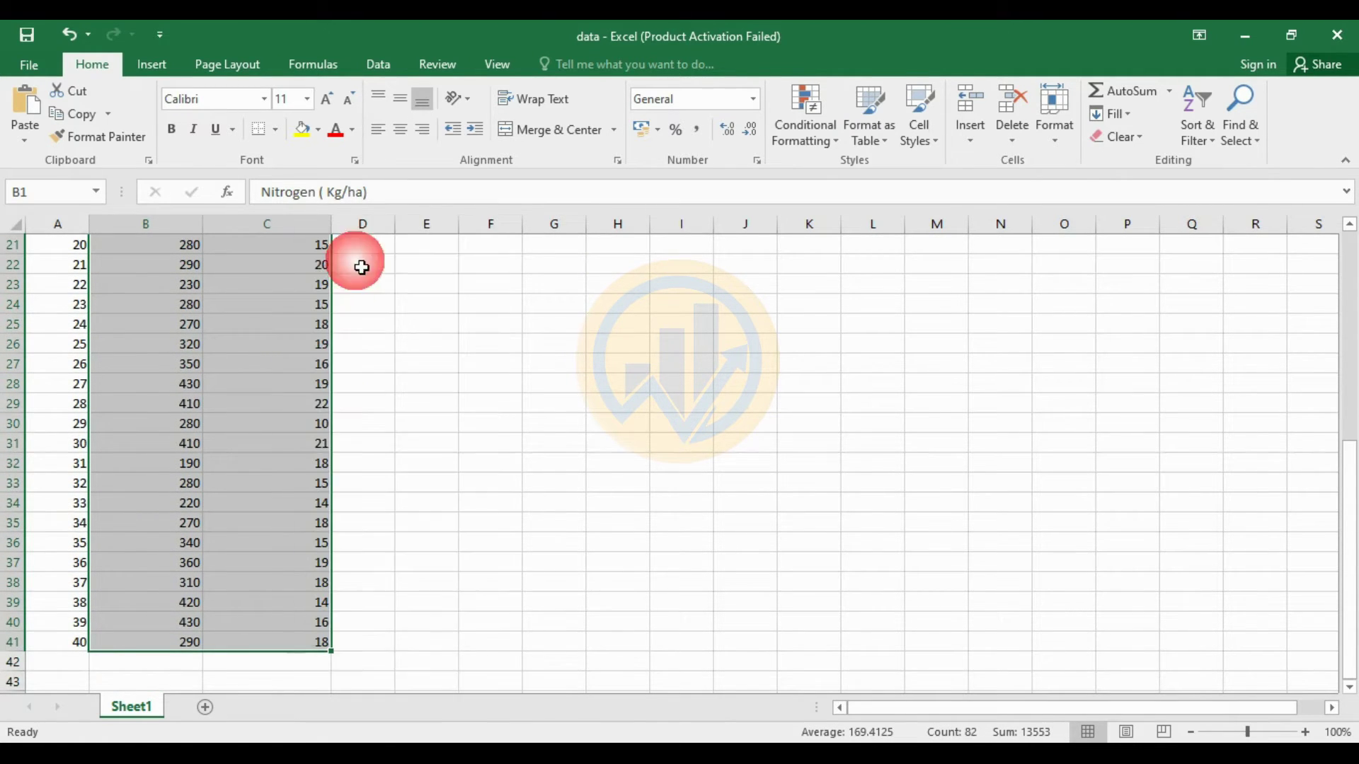
{"action": "key", "text": "ctrl+c"}
{"action": "scroll", "coordinate": [362, 267], "scroll_direction": "up", "scroll_amount": 7}
Step: Switch to GraphPad Prism, create an XY table with numeric X and single Y values, and paste the copied data starting at the X title
{"action": "left_click", "coordinate": [622, 740]}
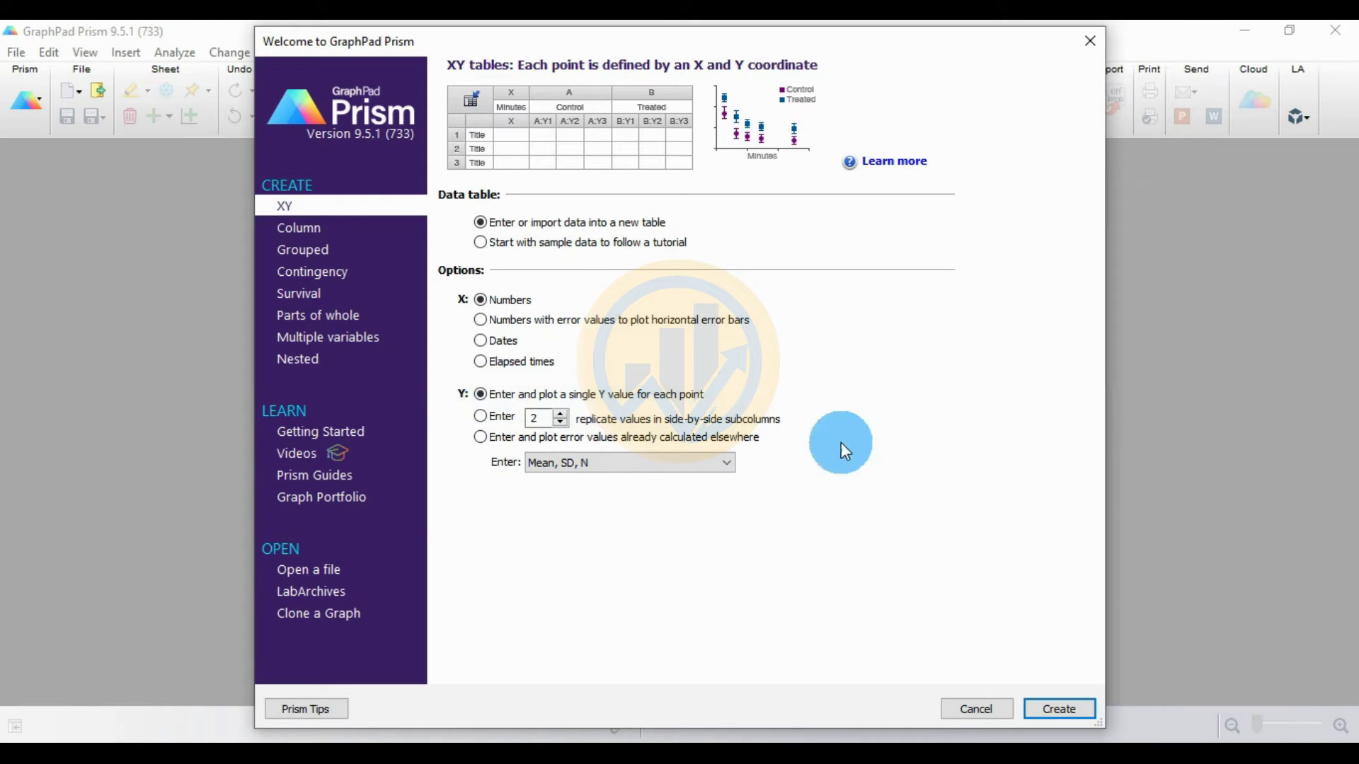
{"action": "left_click", "coordinate": [1076, 712]}
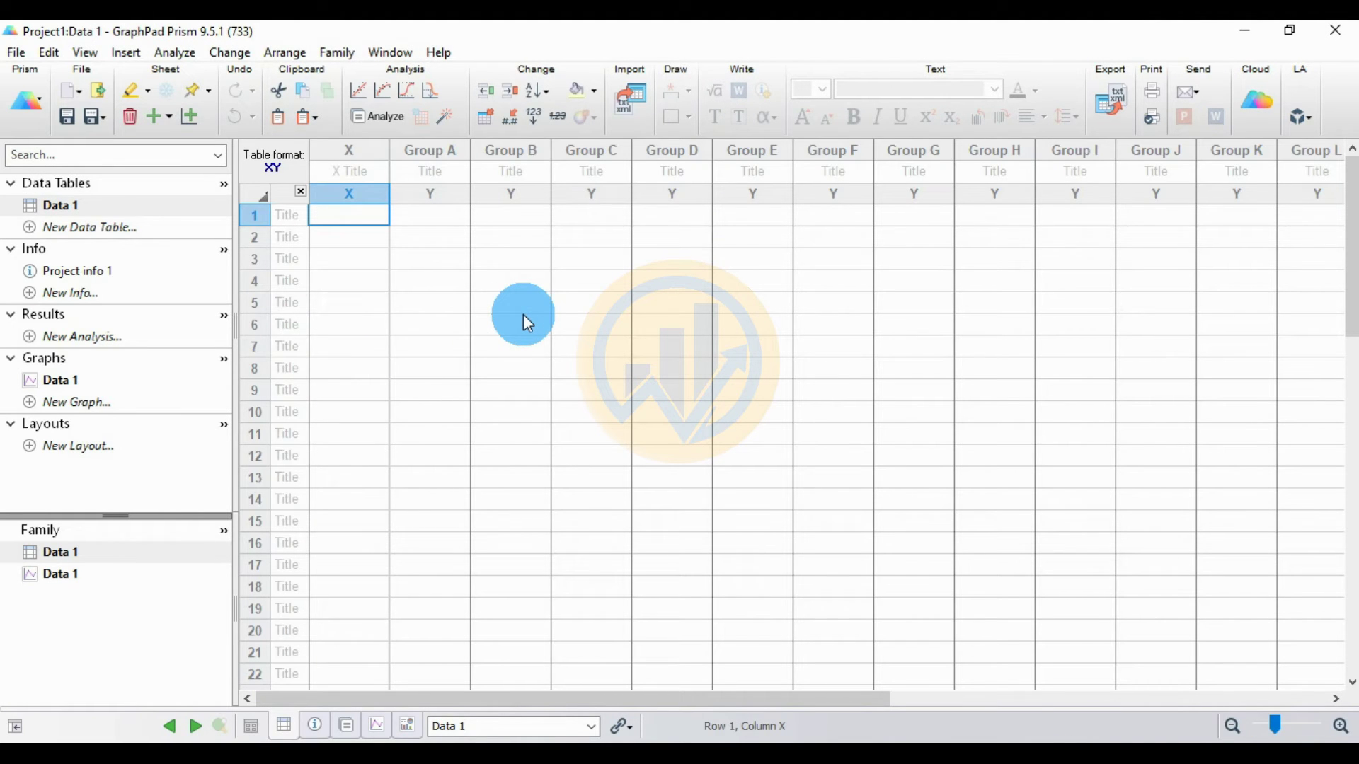
{"action": "left_click", "coordinate": [376, 176]}
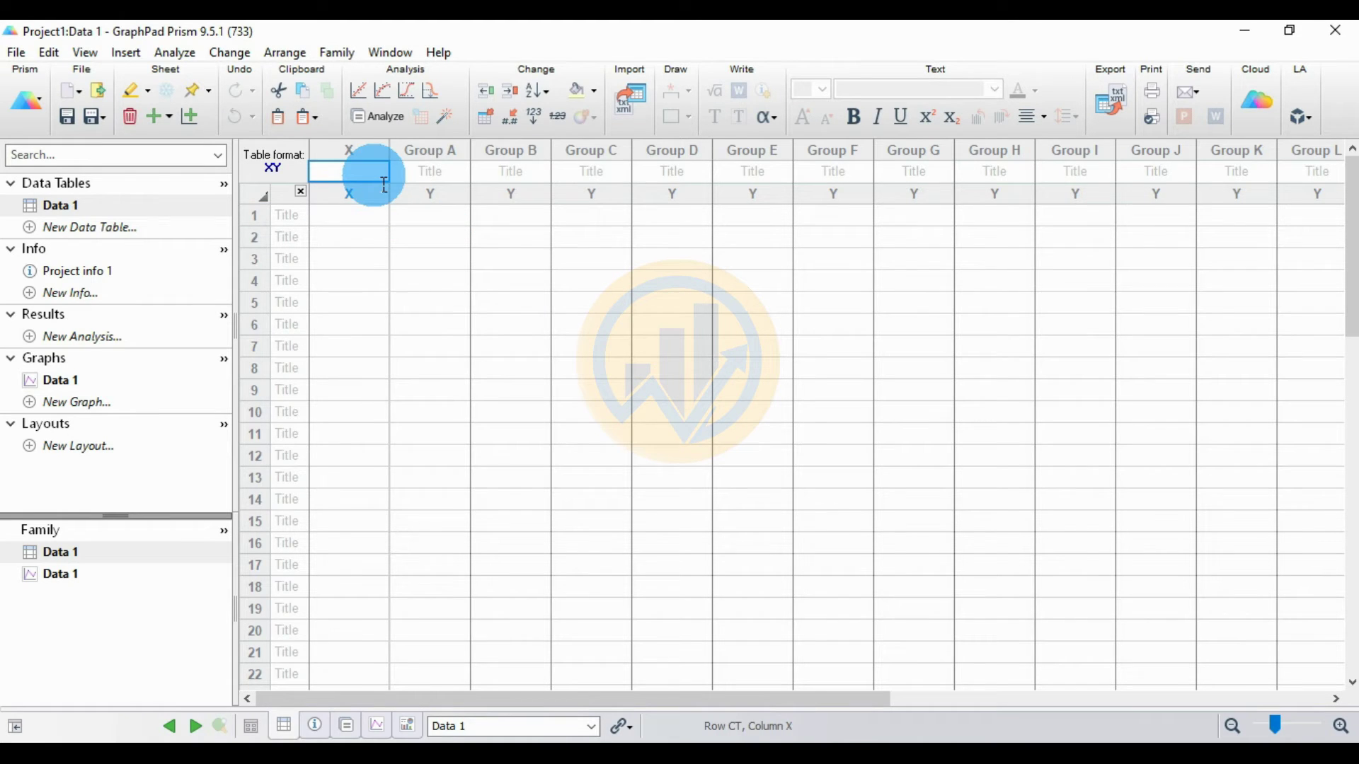
{"action": "right_click", "coordinate": [376, 176]}
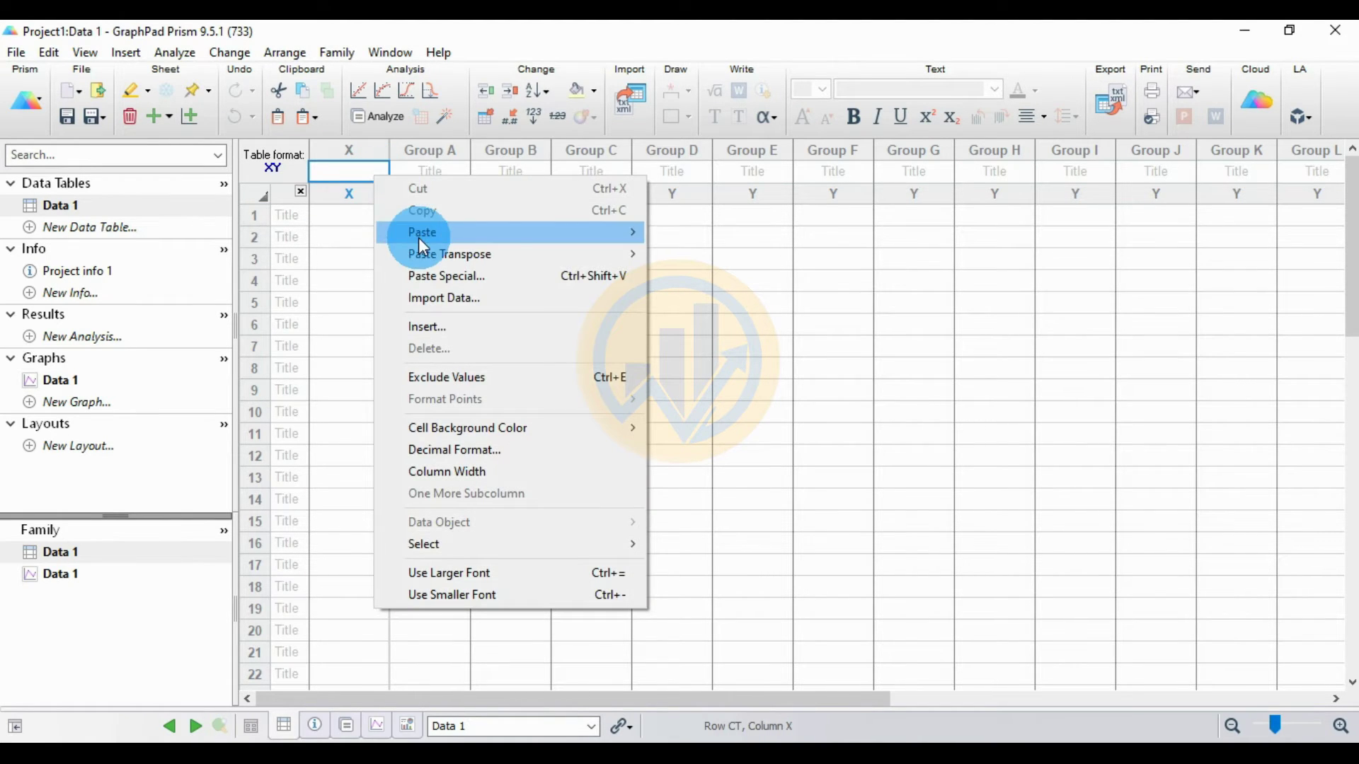
{"action": "mouse_move", "coordinate": [423, 245]}
{"action": "left_click", "coordinate": [748, 229]}
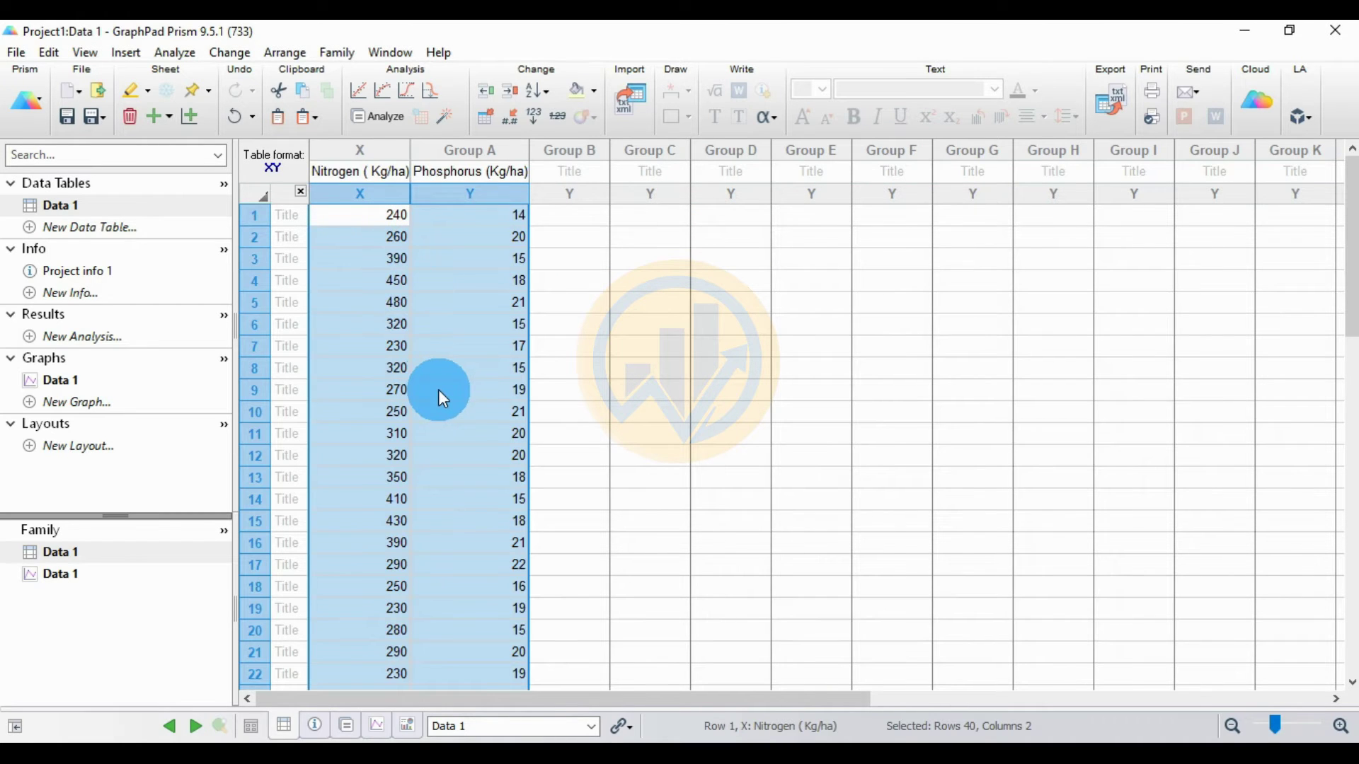
{"action": "scroll", "coordinate": [440, 394], "scroll_direction": "down", "scroll_amount": 7}
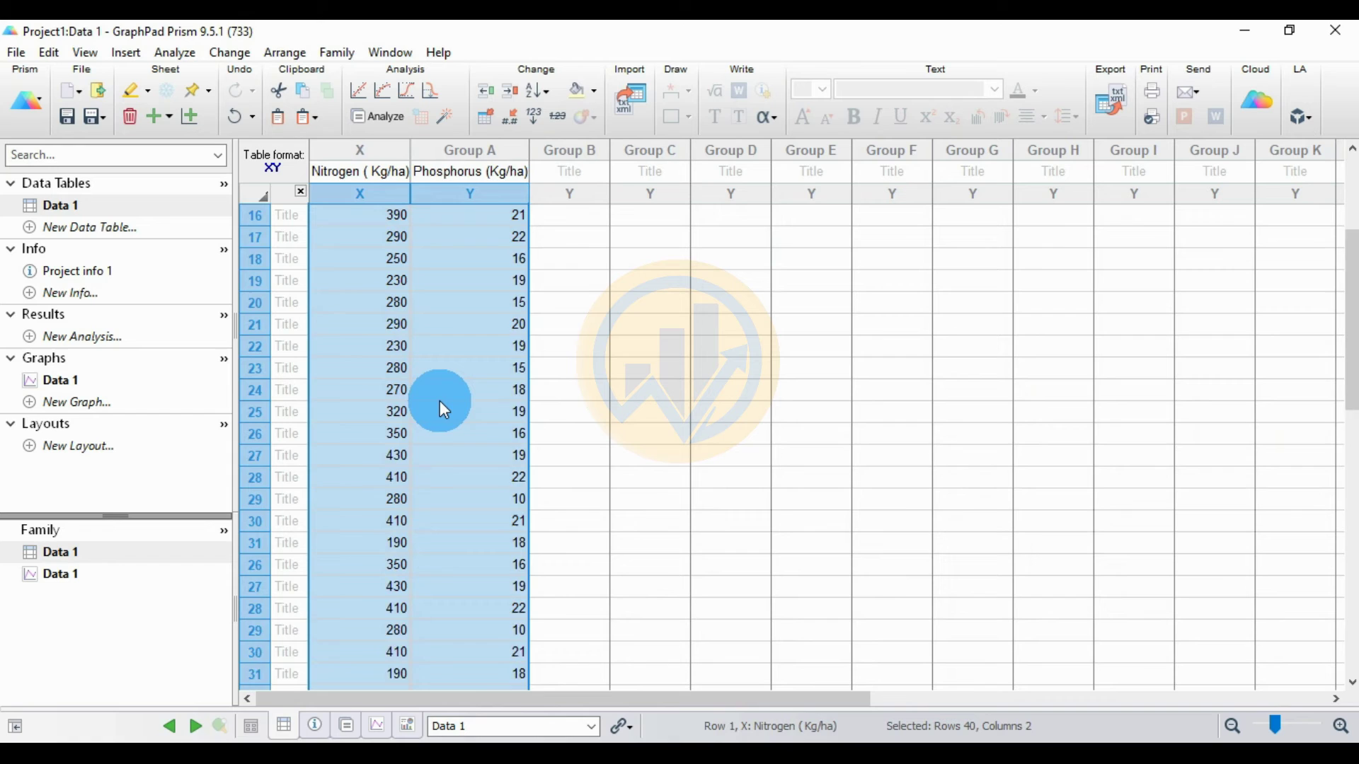
{"action": "scroll", "coordinate": [440, 400], "scroll_direction": "up", "scroll_amount": 7}
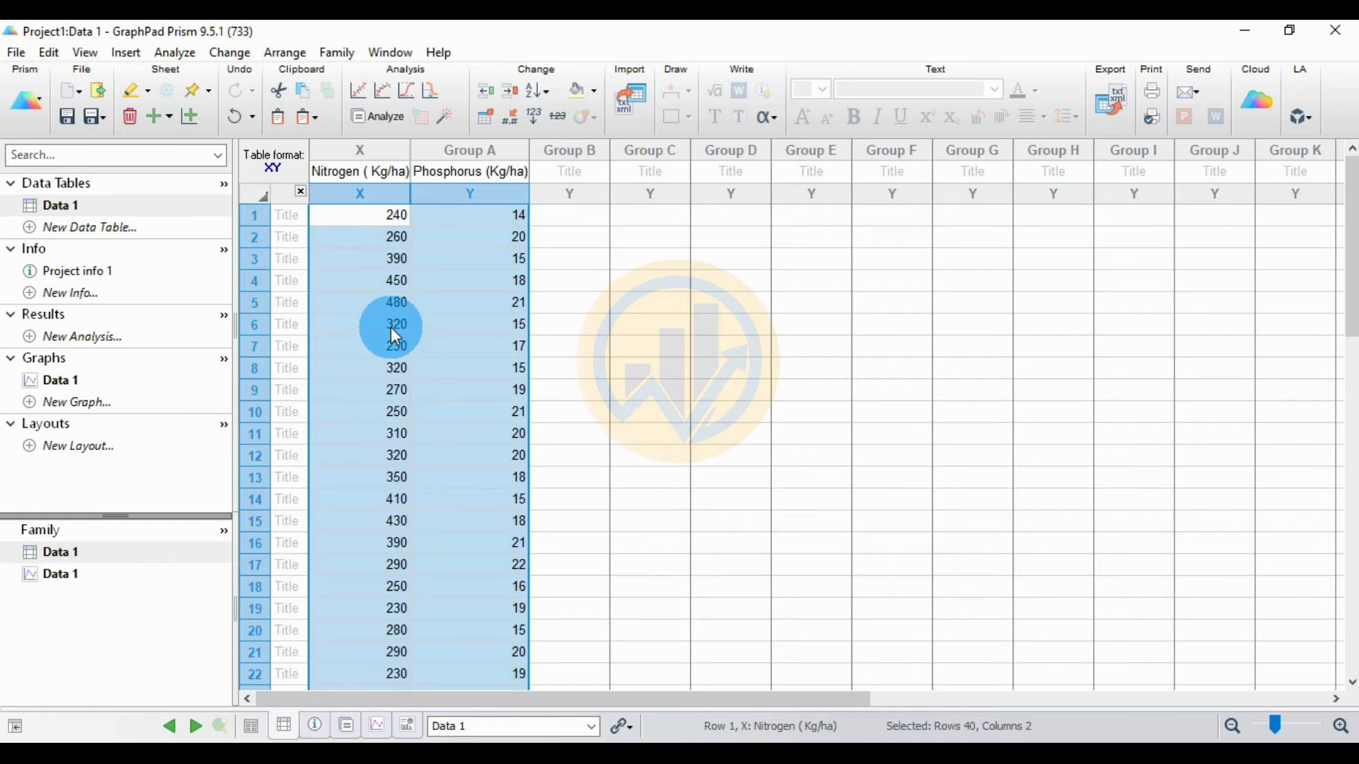
Step: Start a Correlation analysis from the XY analyses on the Phosphorus data set of Data 1
{"action": "left_click", "coordinate": [379, 116]}
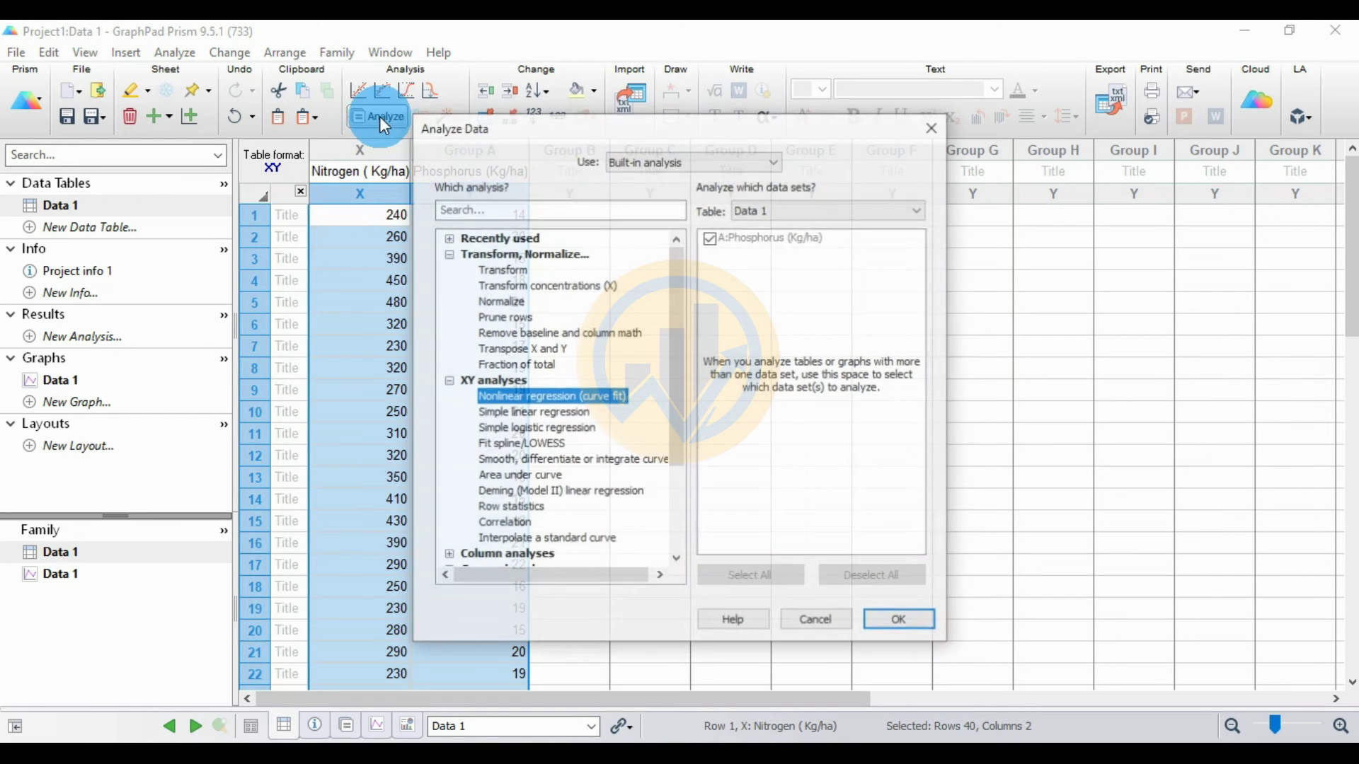
{"action": "left_click_drag", "start_coordinate": [522, 141], "coordinate": [686, 124]}
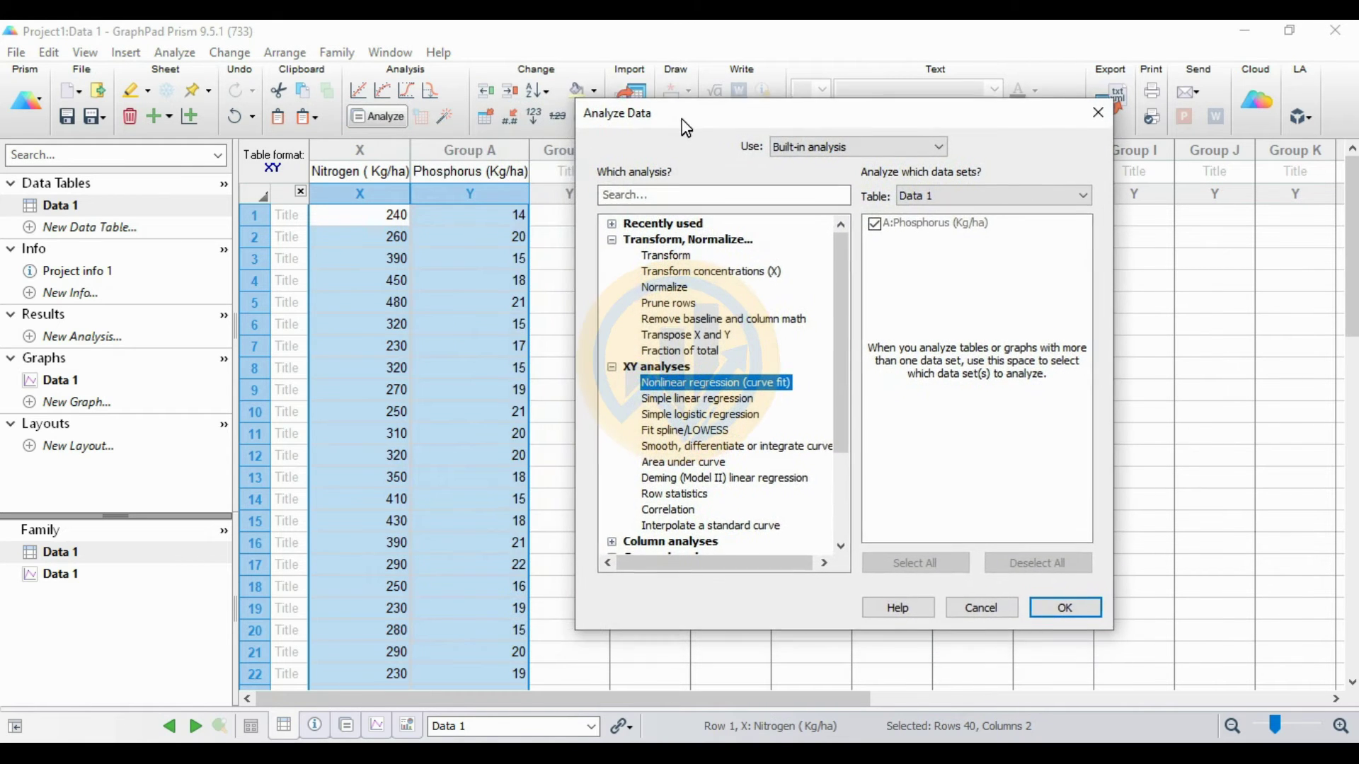
{"action": "left_click", "coordinate": [612, 237]}
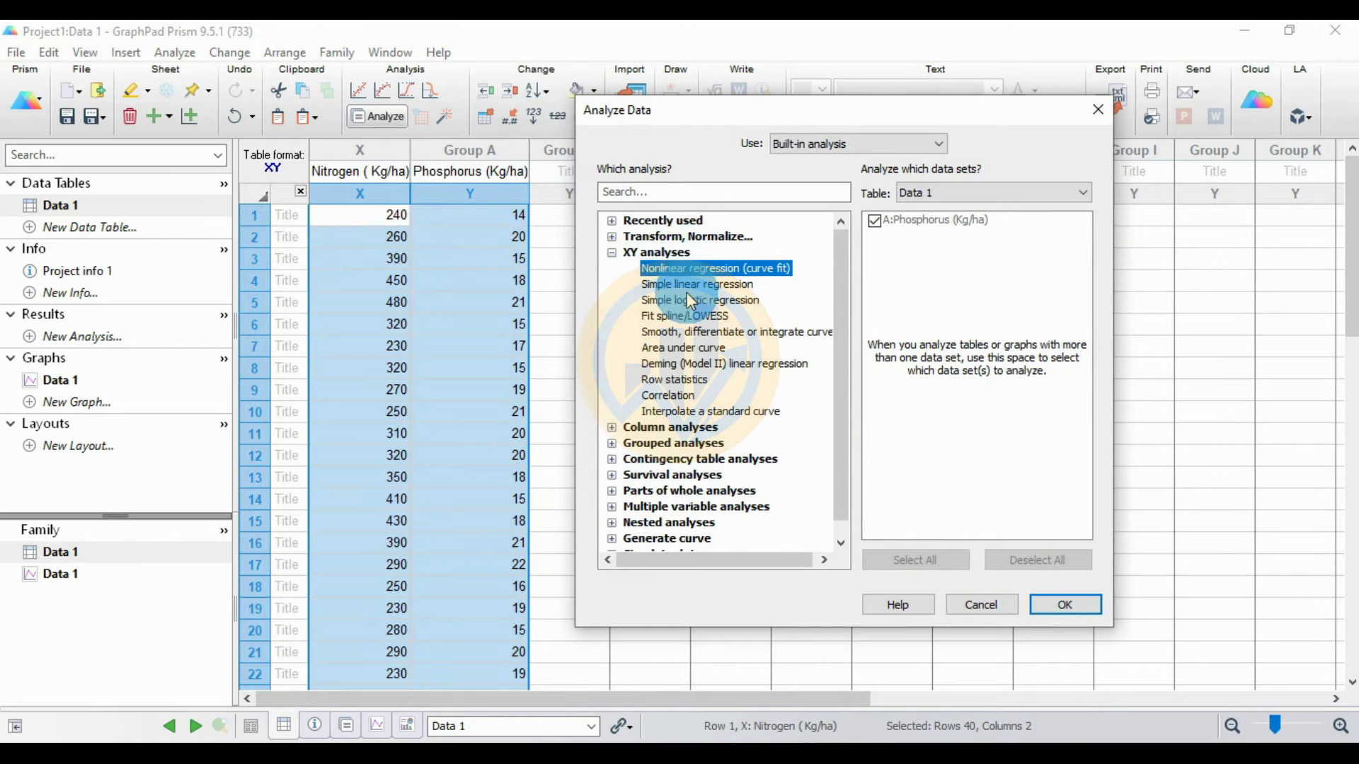
{"action": "left_click", "coordinate": [680, 397]}
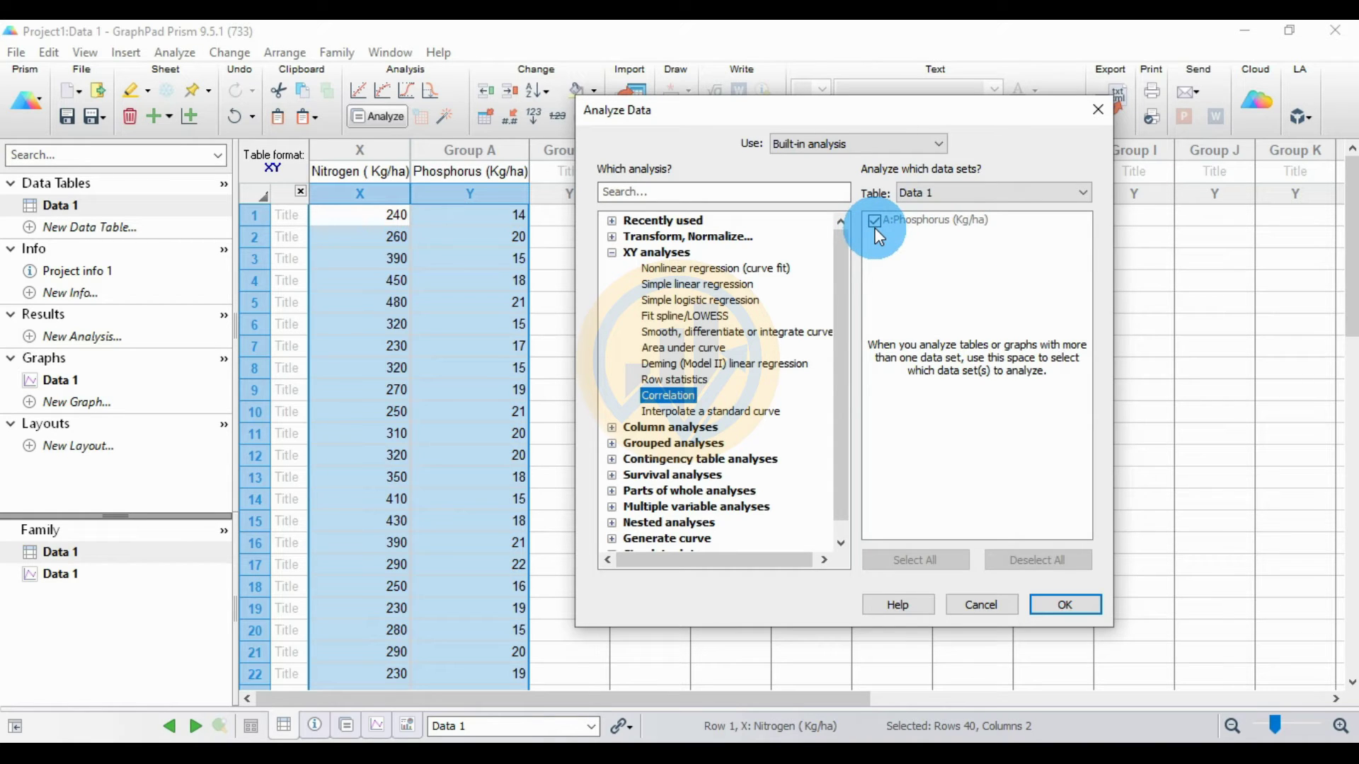
{"action": "left_click", "coordinate": [1066, 605]}
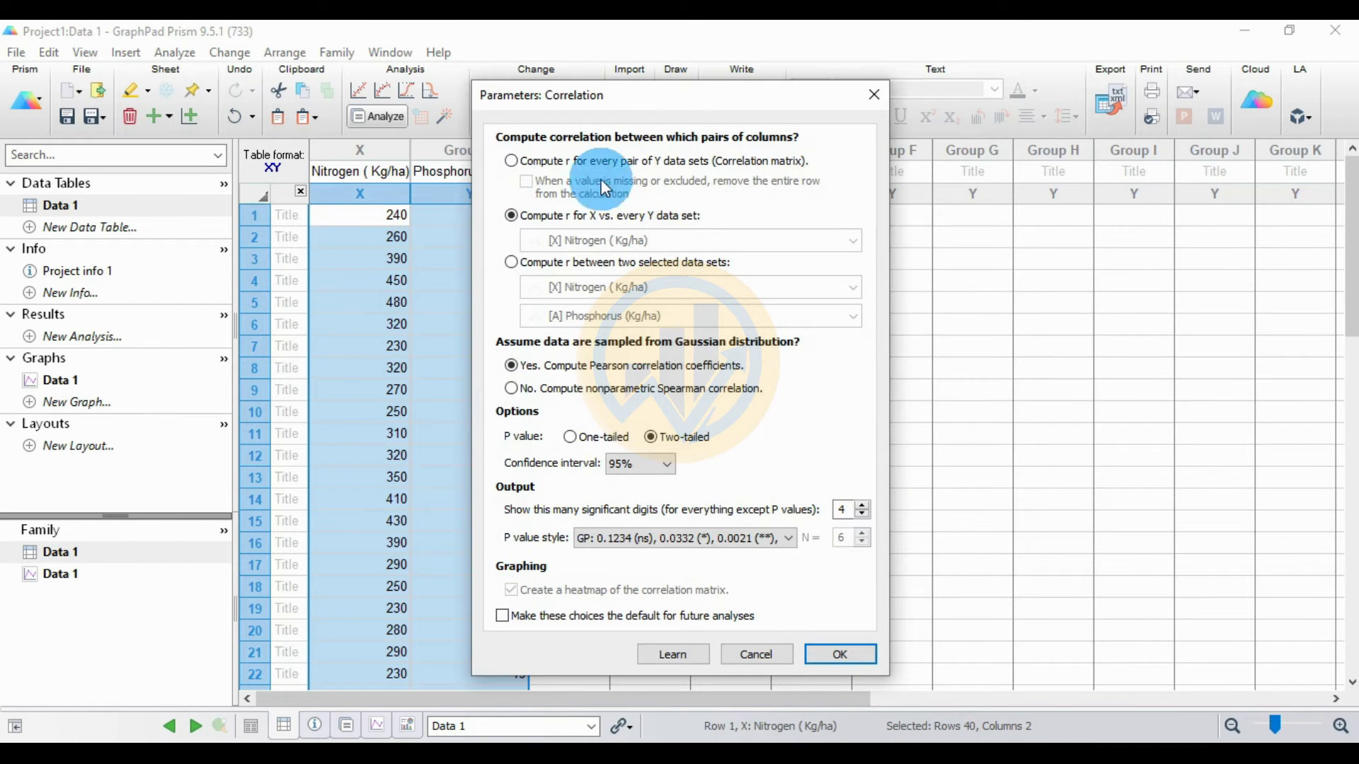
Step: Compute the Pearson correlation between the two selected data sets, Nitrogen and Phosphorus, with a 95% confidence interval and GP P value style
{"action": "left_click_drag", "start_coordinate": [597, 103], "coordinate": [741, 129]}
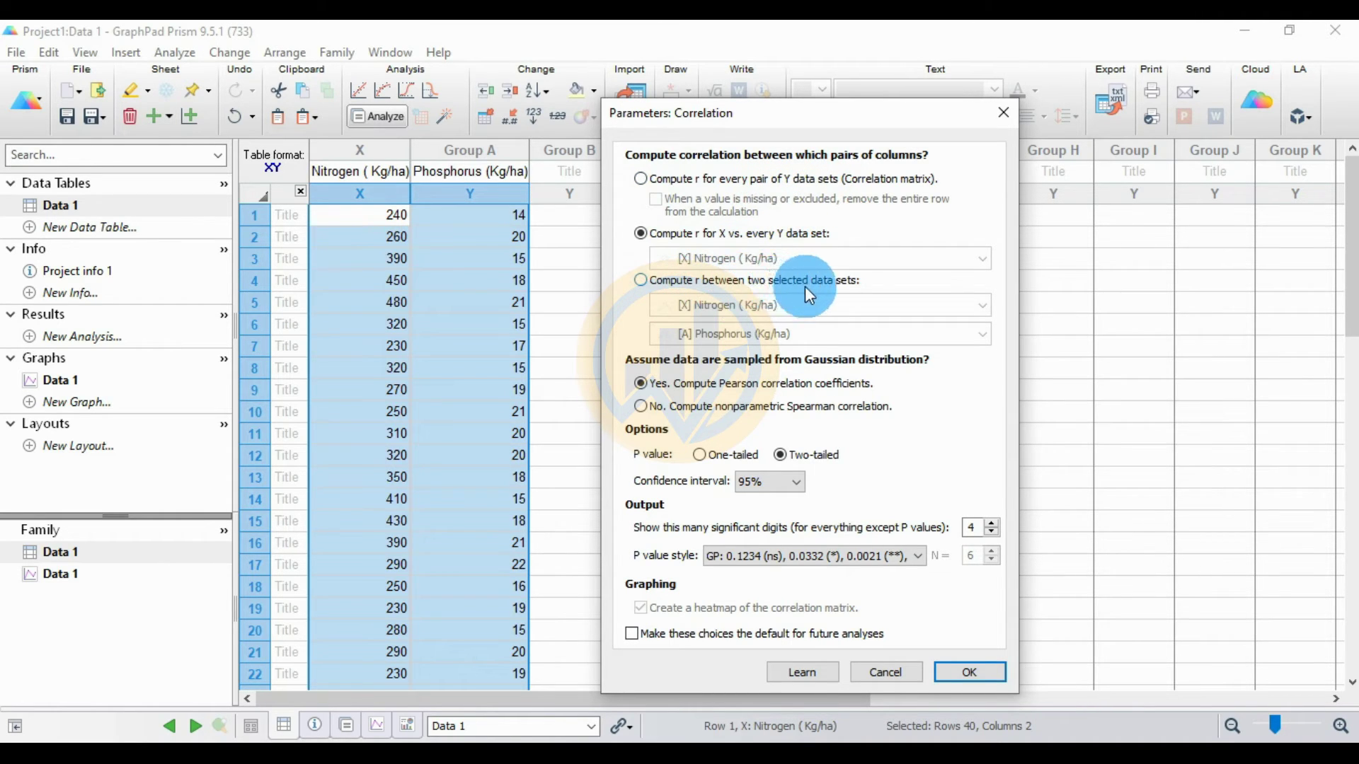
{"action": "left_click", "coordinate": [642, 281]}
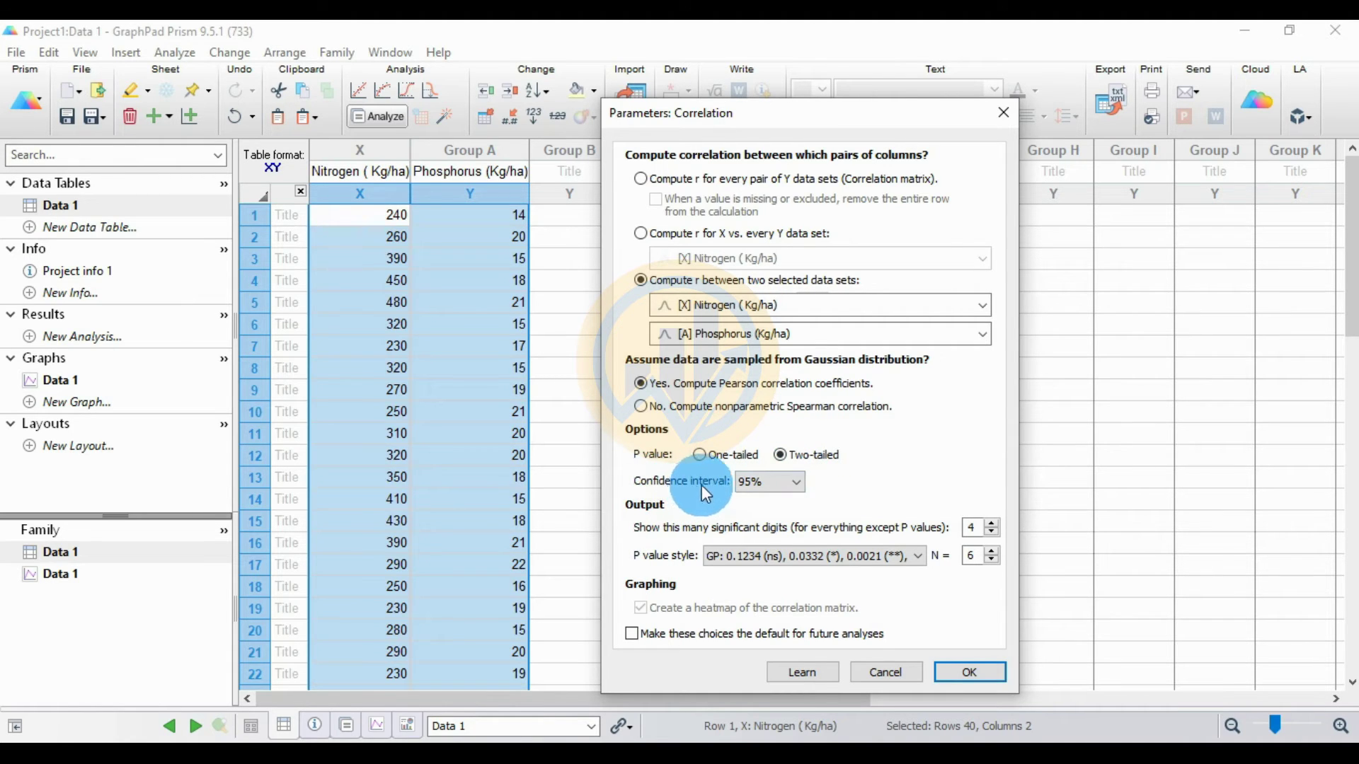
{"action": "left_click", "coordinate": [796, 484]}
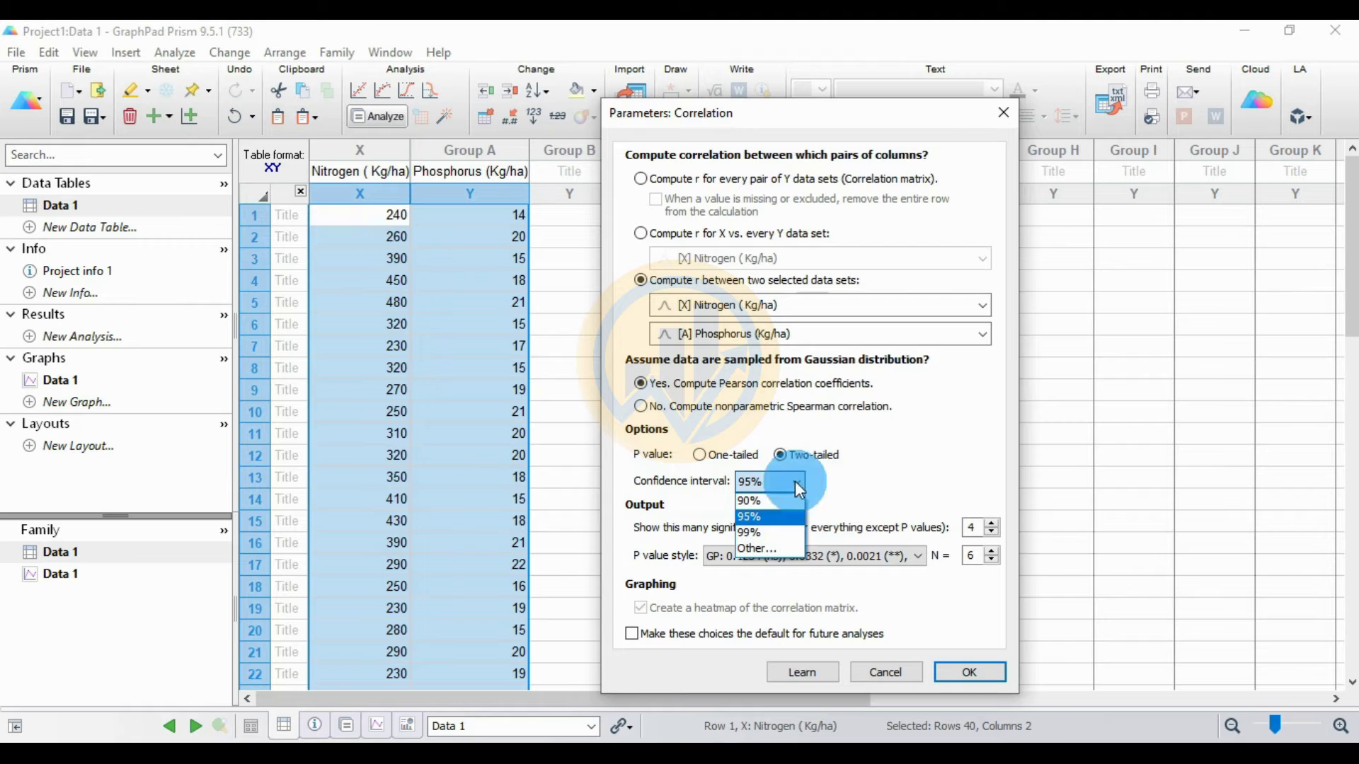
{"action": "left_click", "coordinate": [779, 520]}
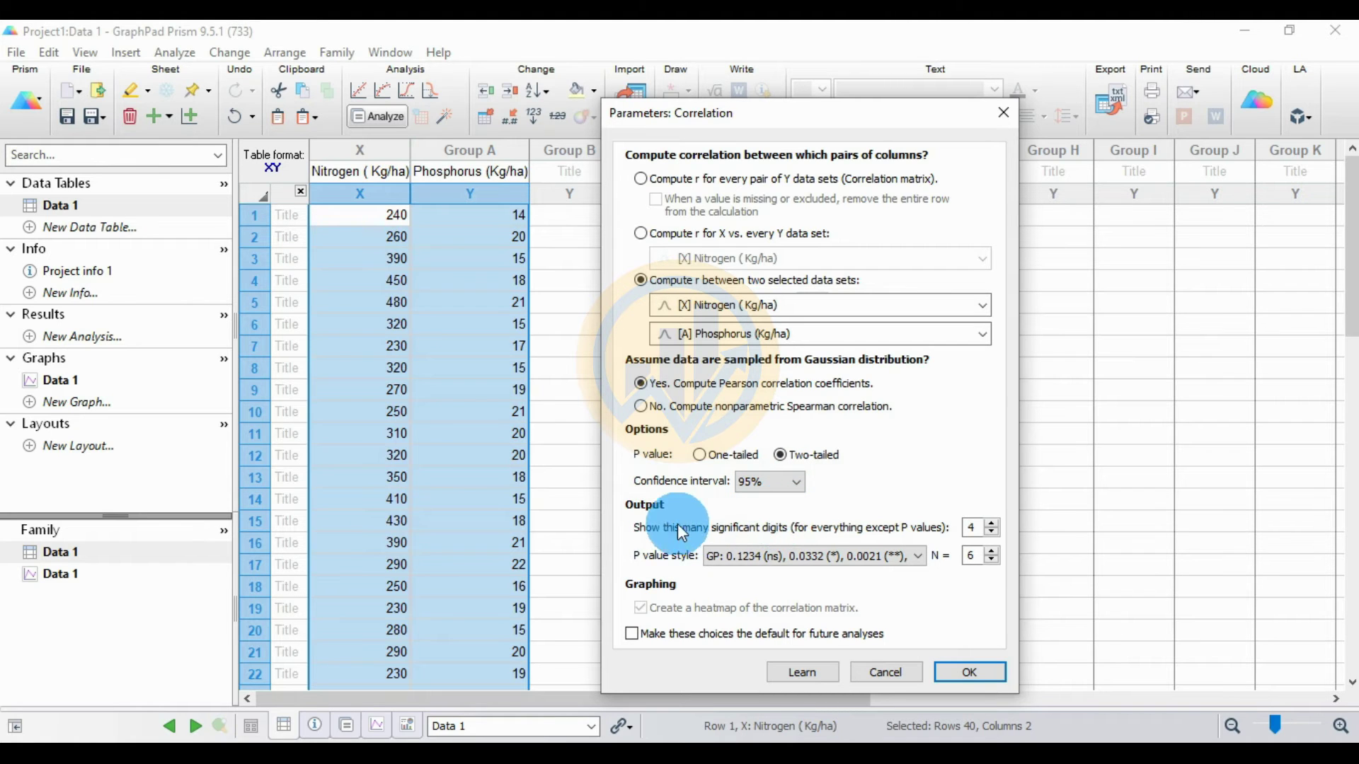
{"action": "left_click", "coordinate": [823, 563]}
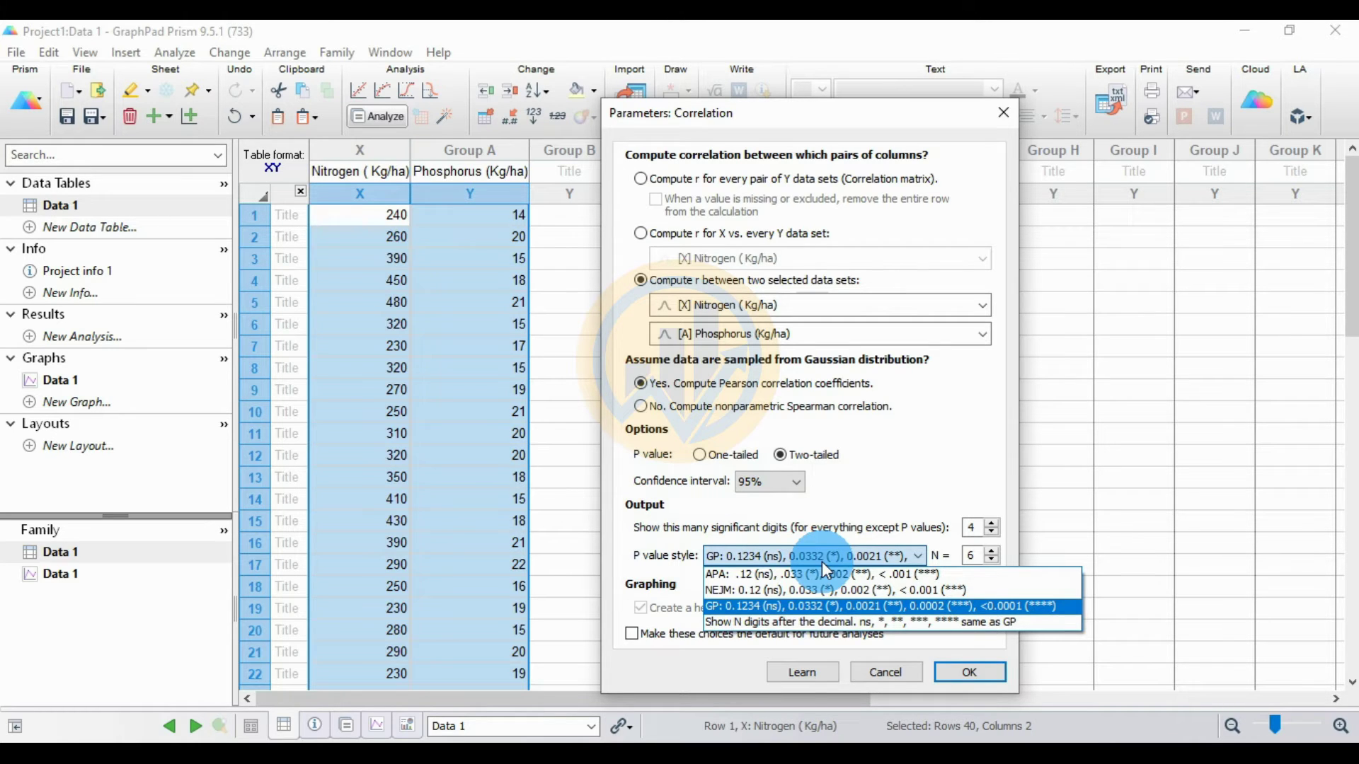
{"action": "left_click", "coordinate": [779, 609]}
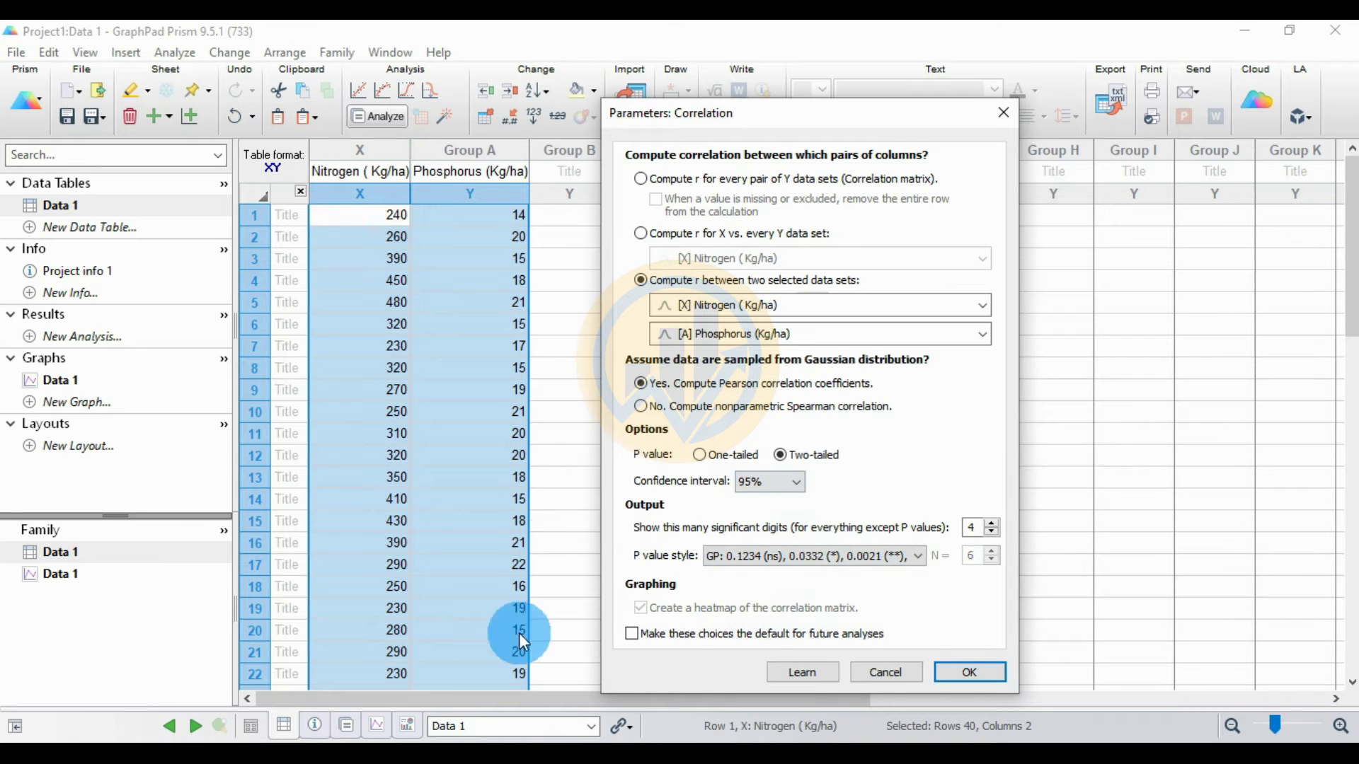
{"action": "left_click", "coordinate": [953, 673]}
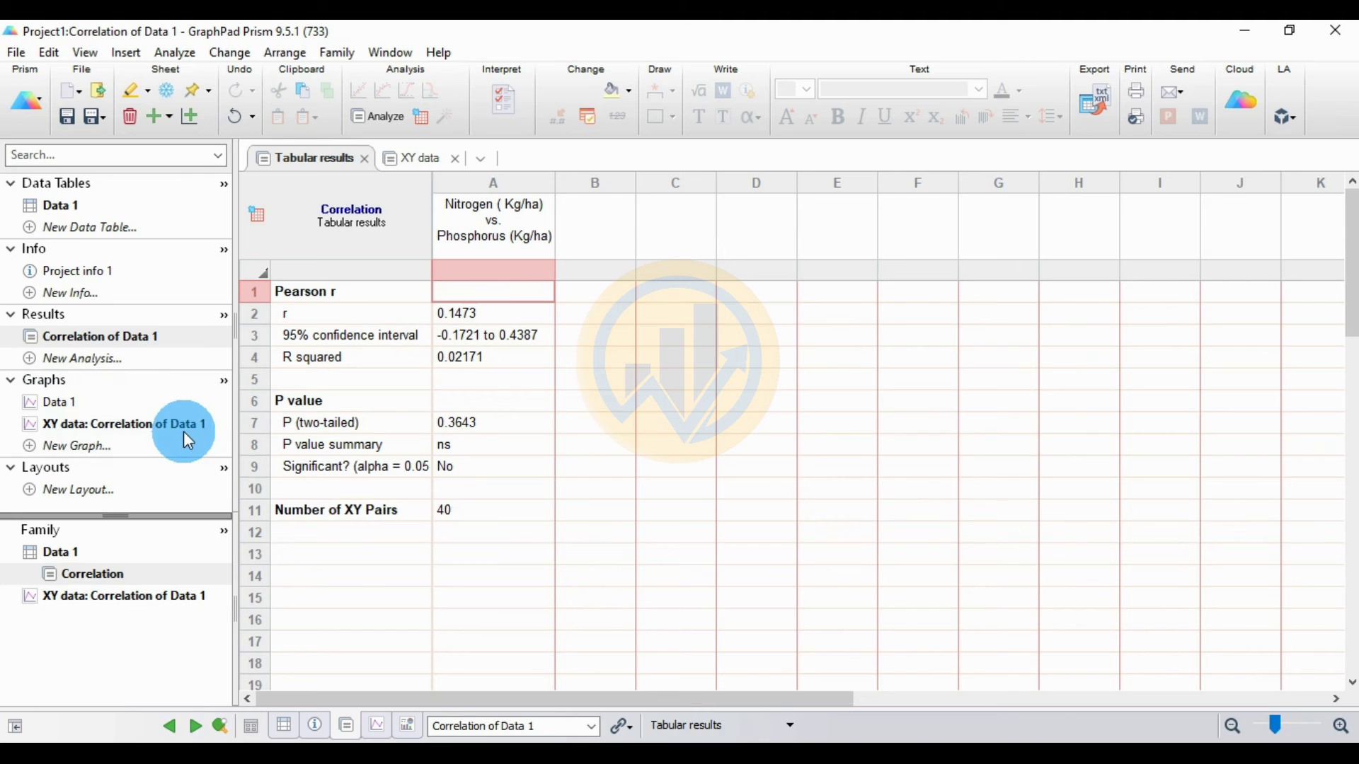
Step: Open the XY data graph of the correlation and delete its title
{"action": "left_click", "coordinate": [145, 425]}
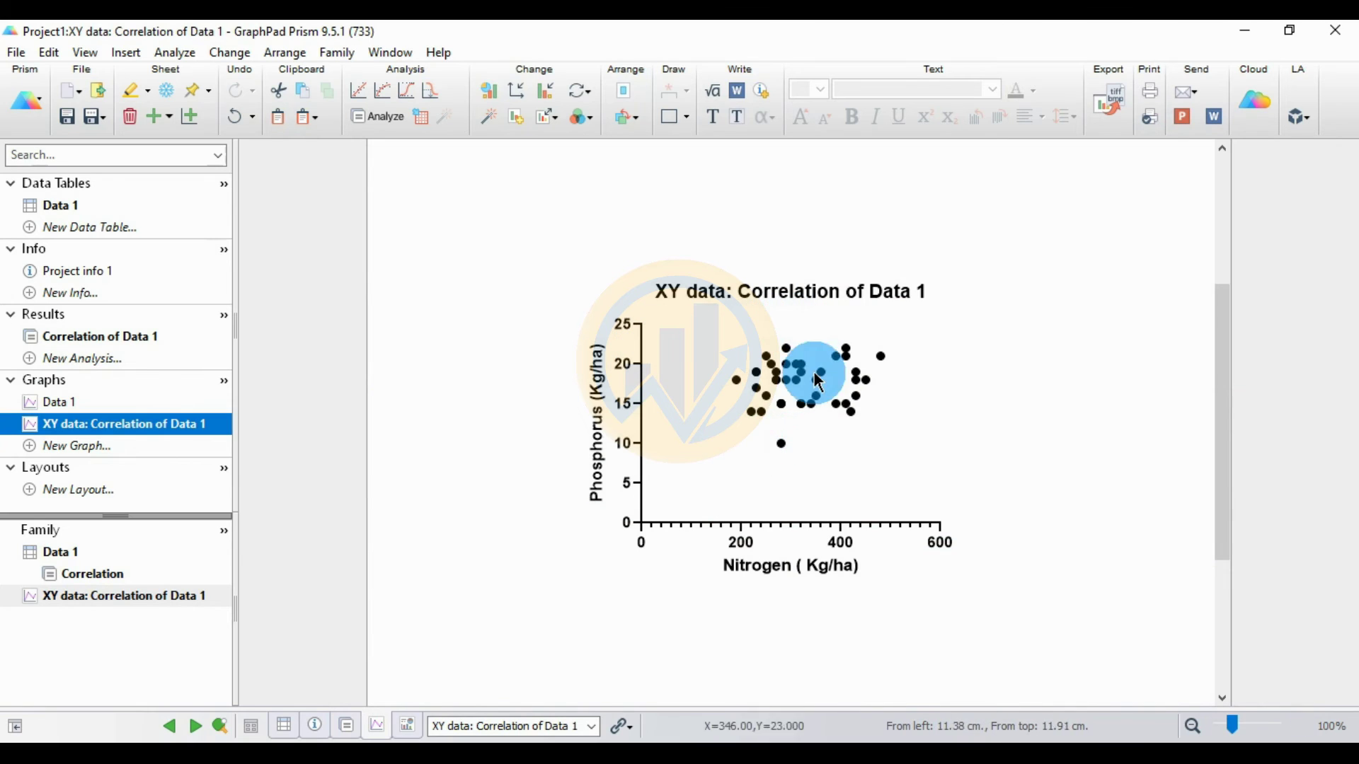
{"action": "double_click", "coordinate": [760, 291]}
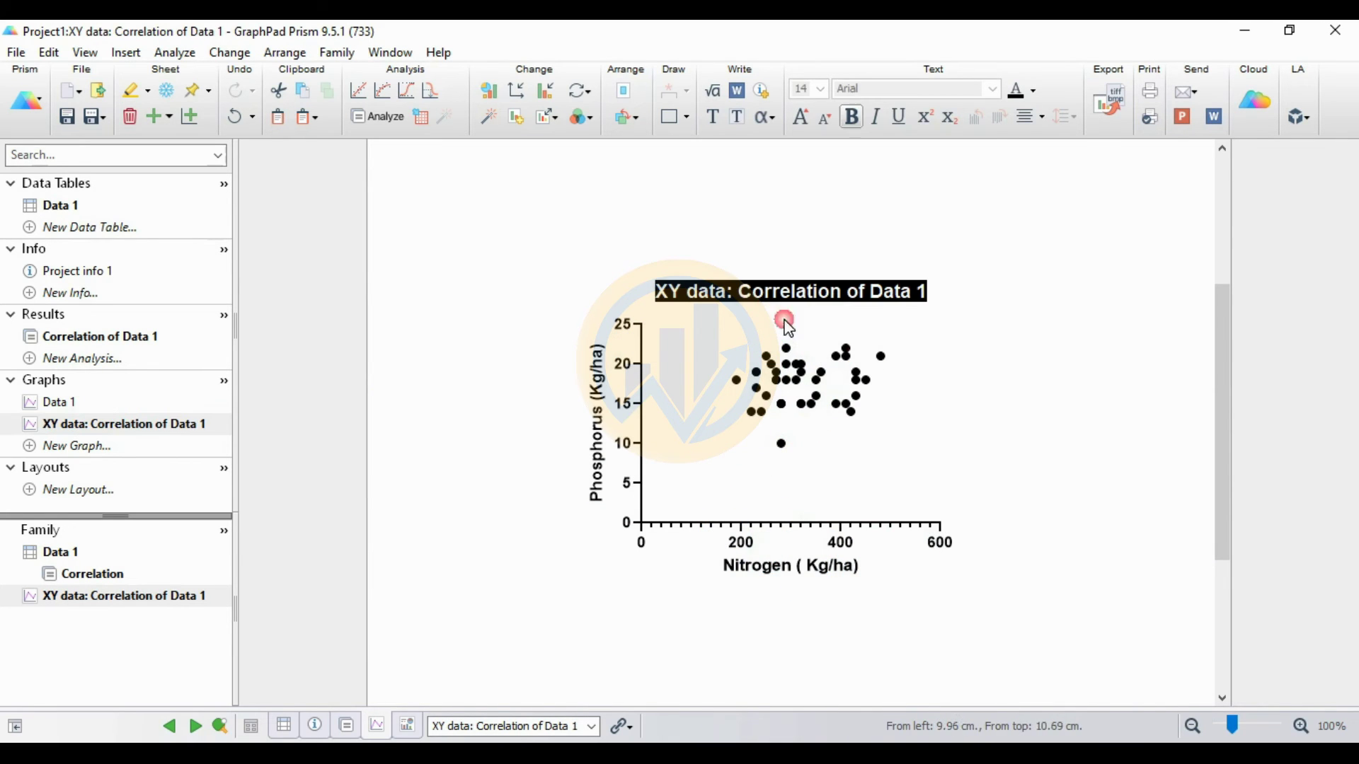
{"action": "key", "text": "Delete"}
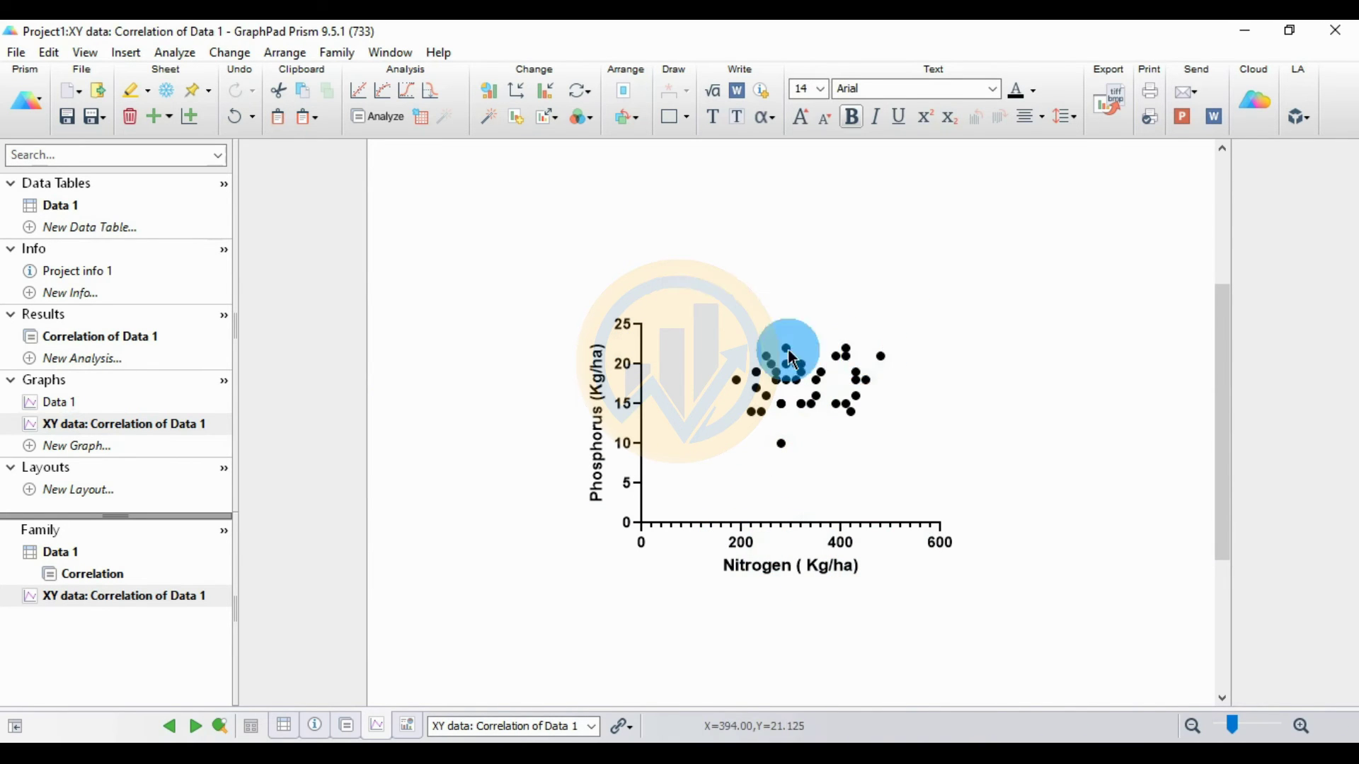
Step: Enlarge the Nitrogen versus Phosphorus scatter graph to fill the page
{"action": "left_click", "coordinate": [550, 118]}
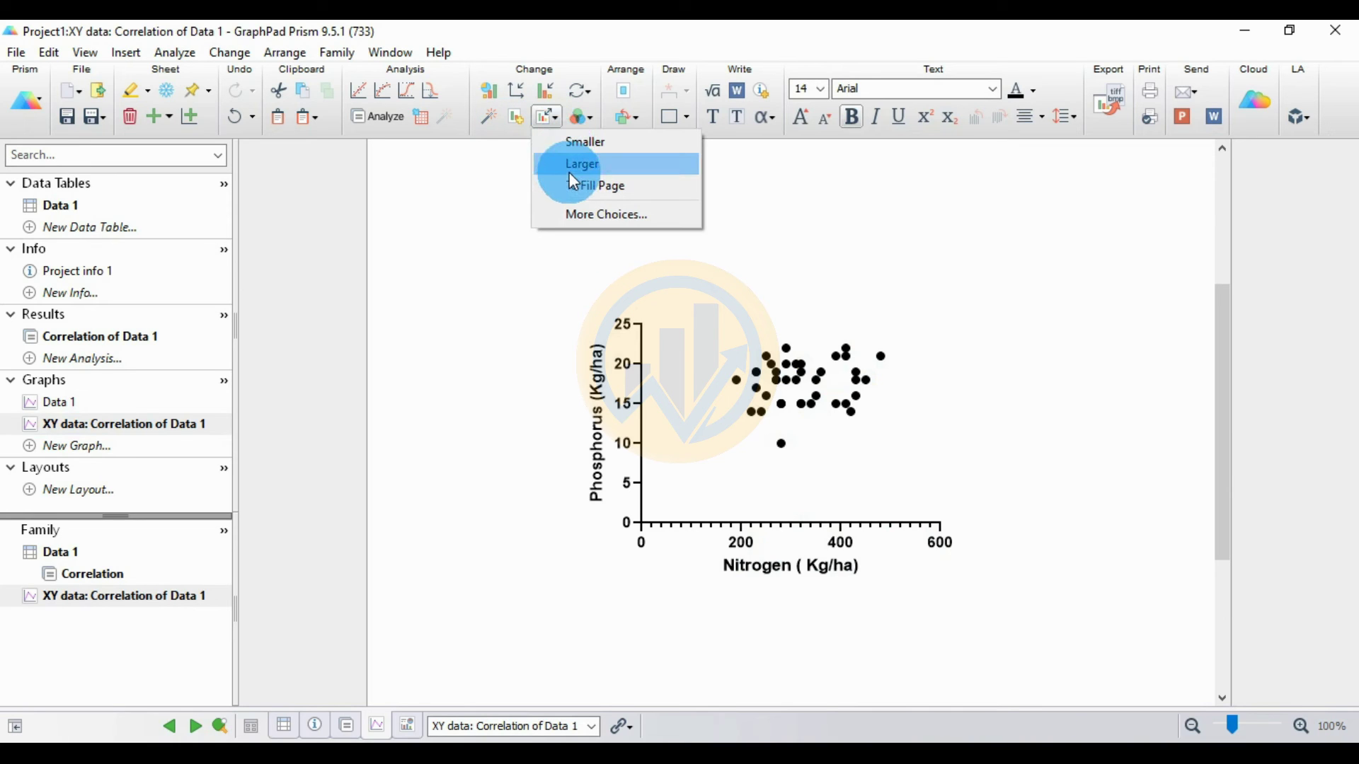
{"action": "left_click", "coordinate": [572, 170]}
{"action": "left_click", "coordinate": [555, 120]}
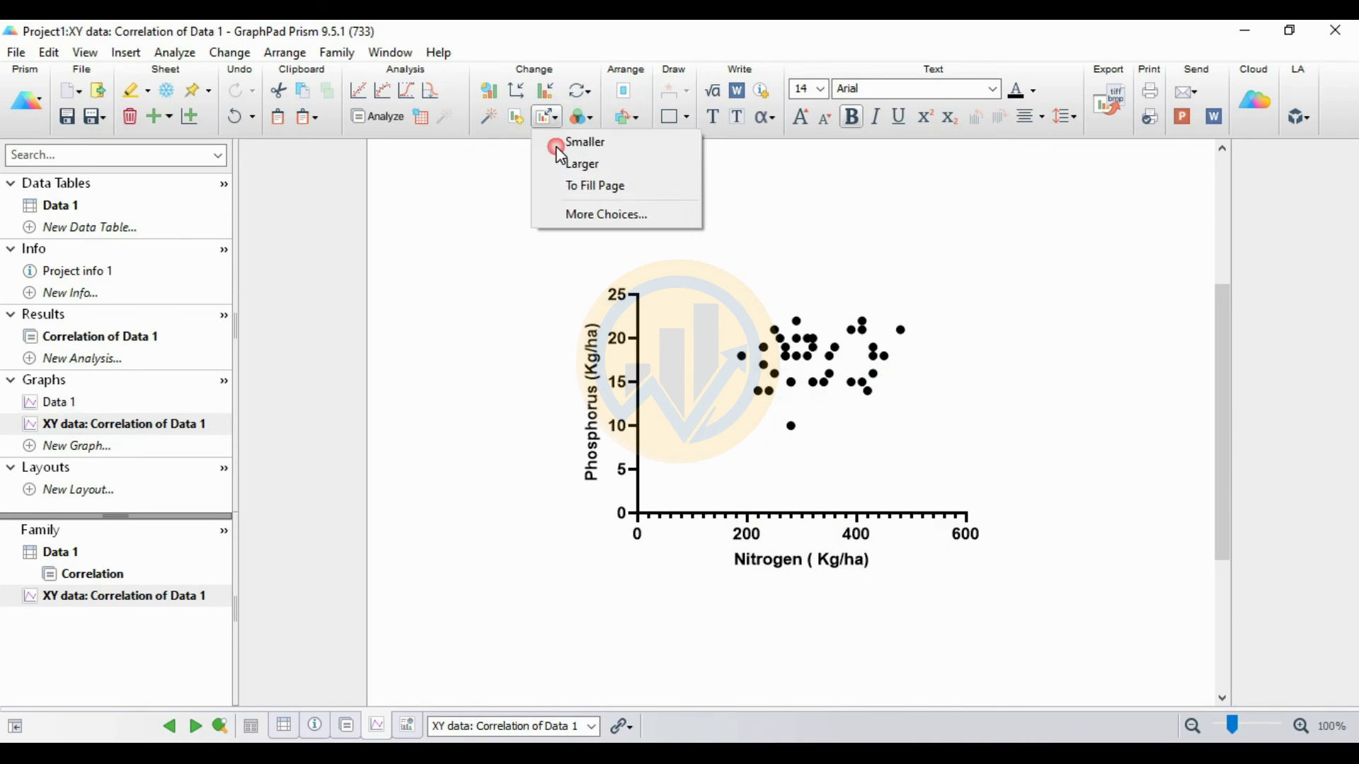
{"action": "left_click", "coordinate": [629, 187]}
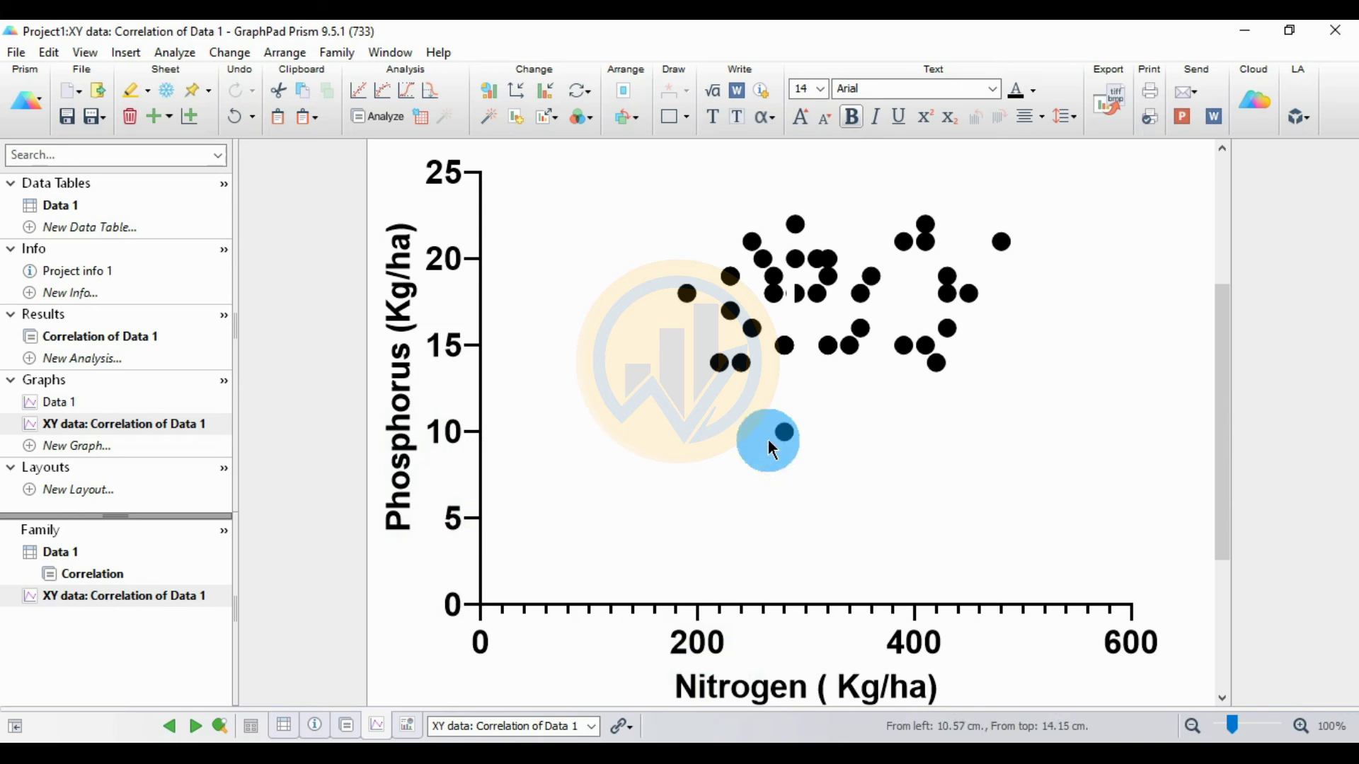
Step: Format the scatter graph's symbols with a dark green color and size 10, and apply the changes
{"action": "mouse_move", "coordinate": [786, 348]}
{"action": "left_click", "coordinate": [839, 356]}
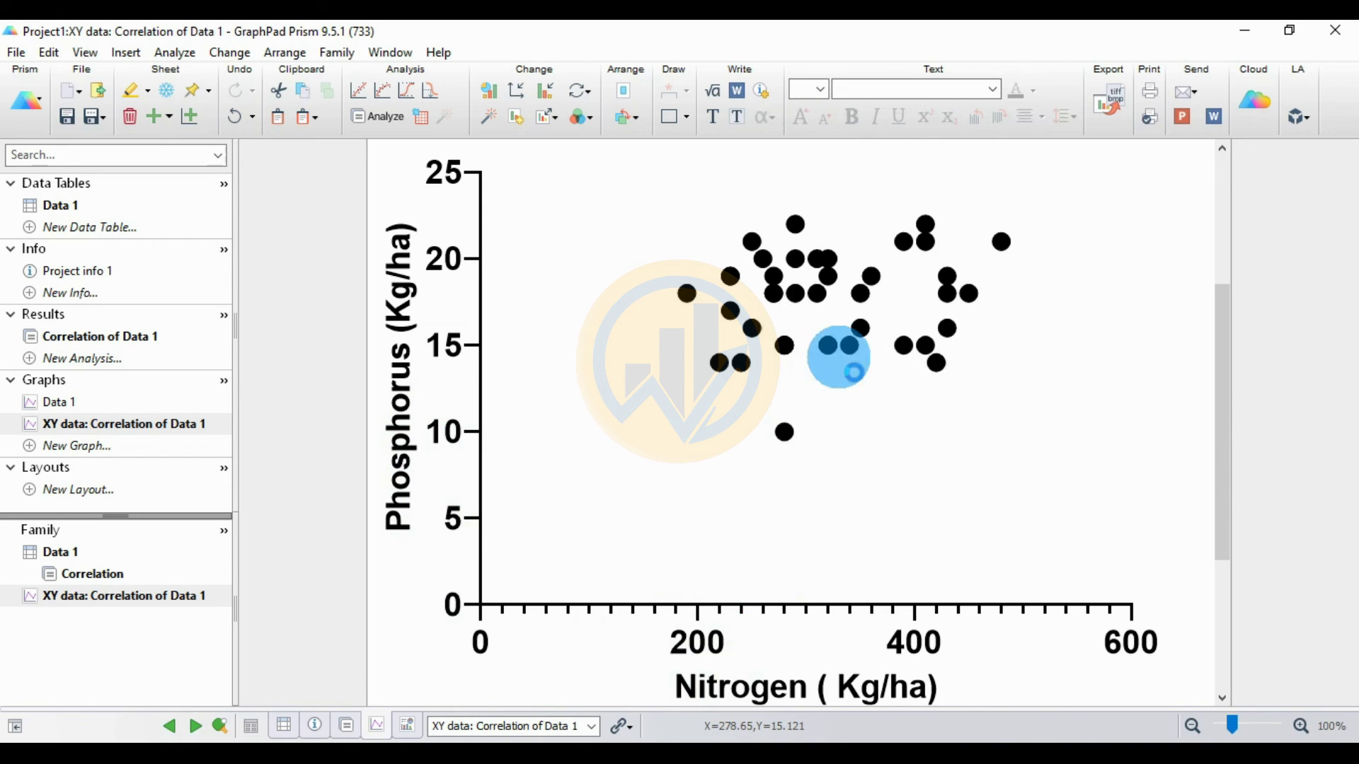
{"action": "double_click", "coordinate": [839, 357]}
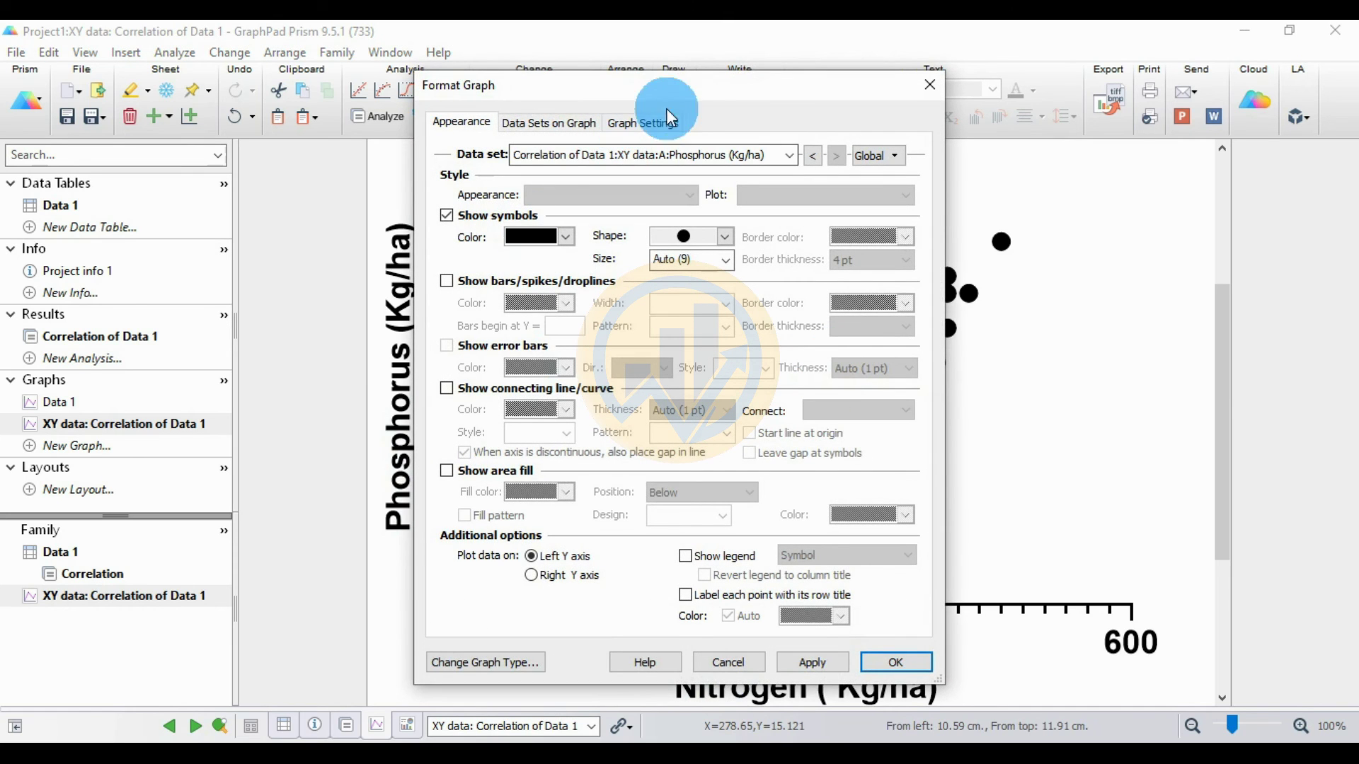
{"action": "left_click_drag", "start_coordinate": [709, 91], "coordinate": [313, 116]}
{"action": "left_click", "coordinate": [145, 206]}
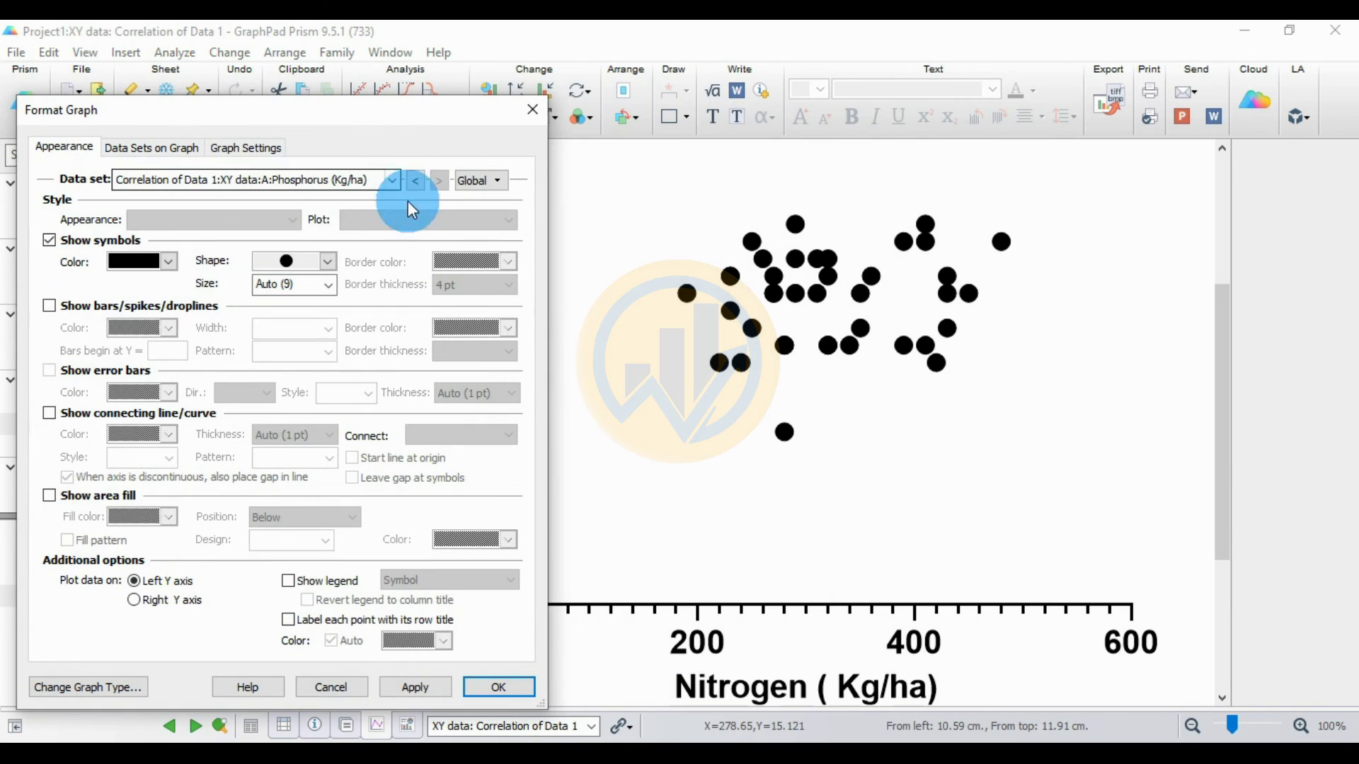
{"action": "left_click", "coordinate": [168, 262]}
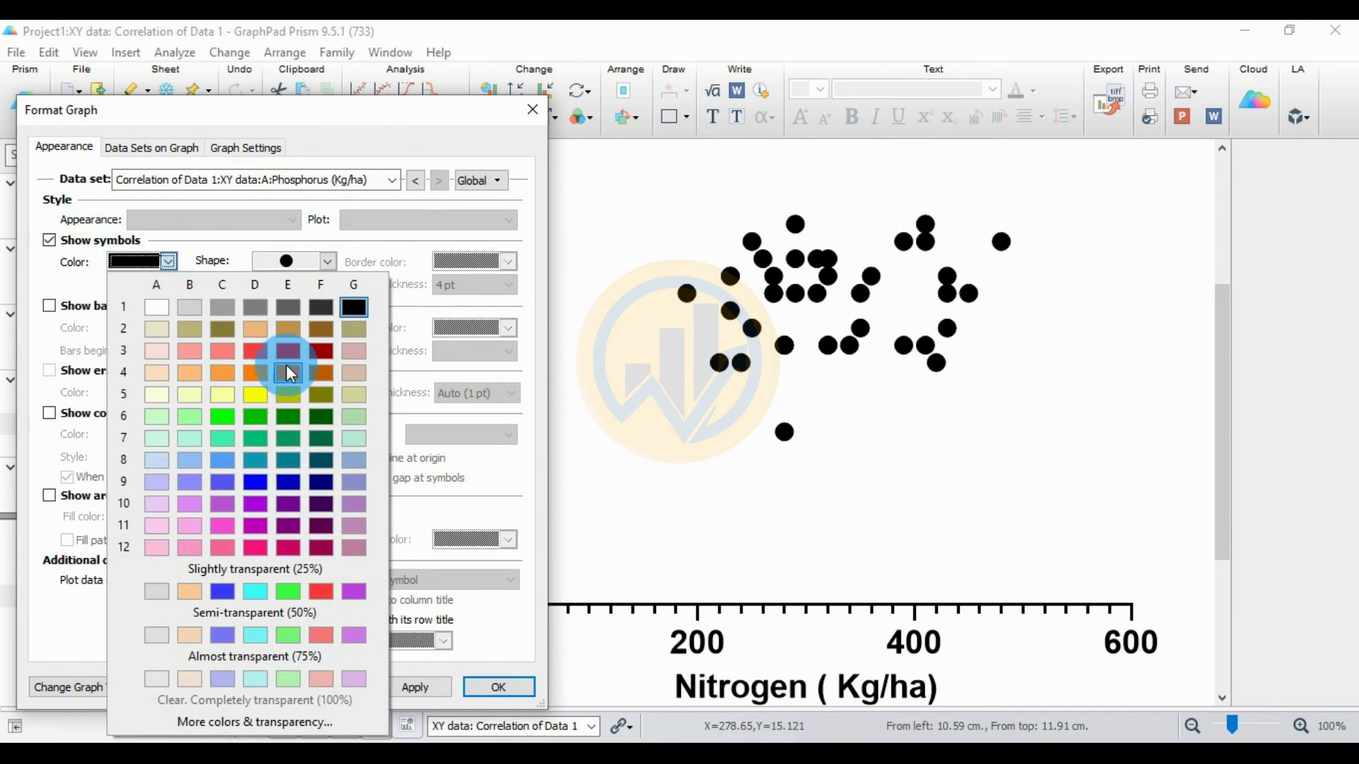
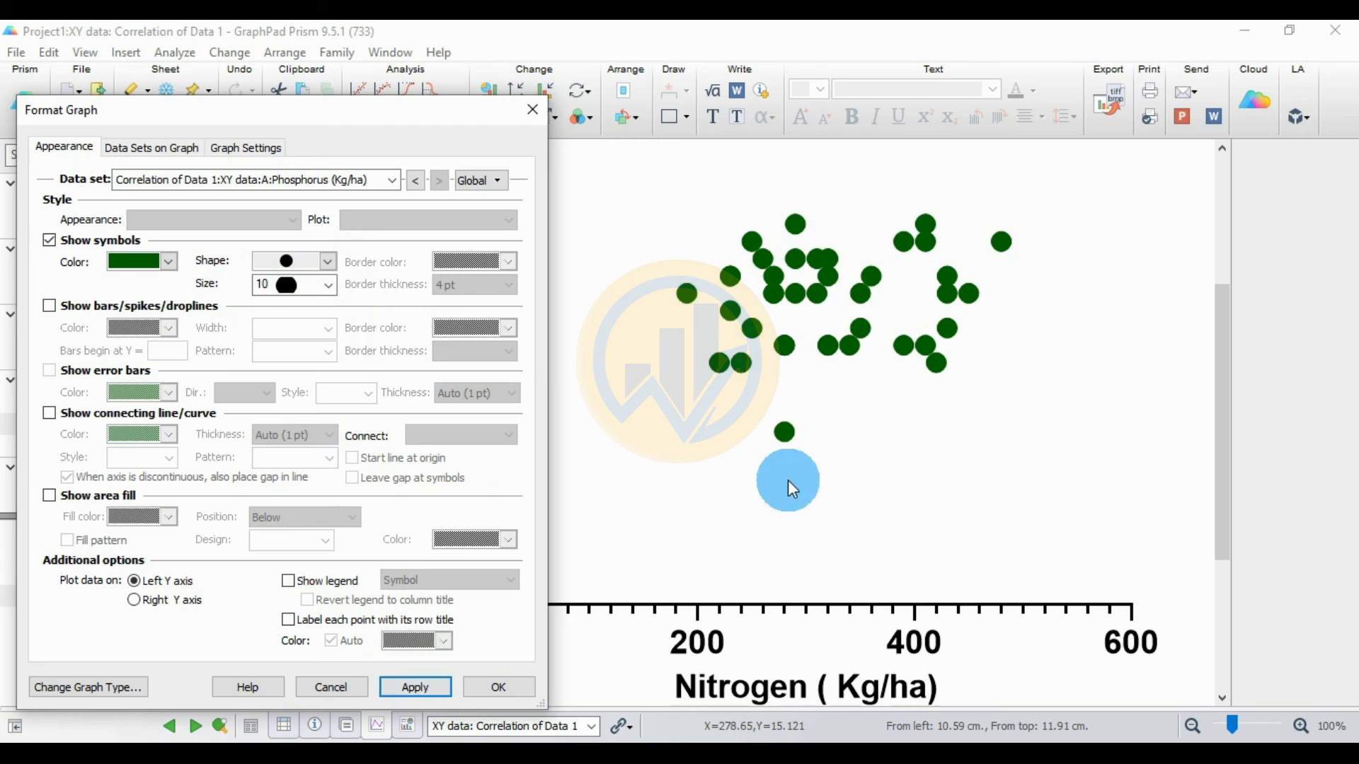
{"action": "left_click_drag", "start_coordinate": [377, 121], "coordinate": [479, 99]}
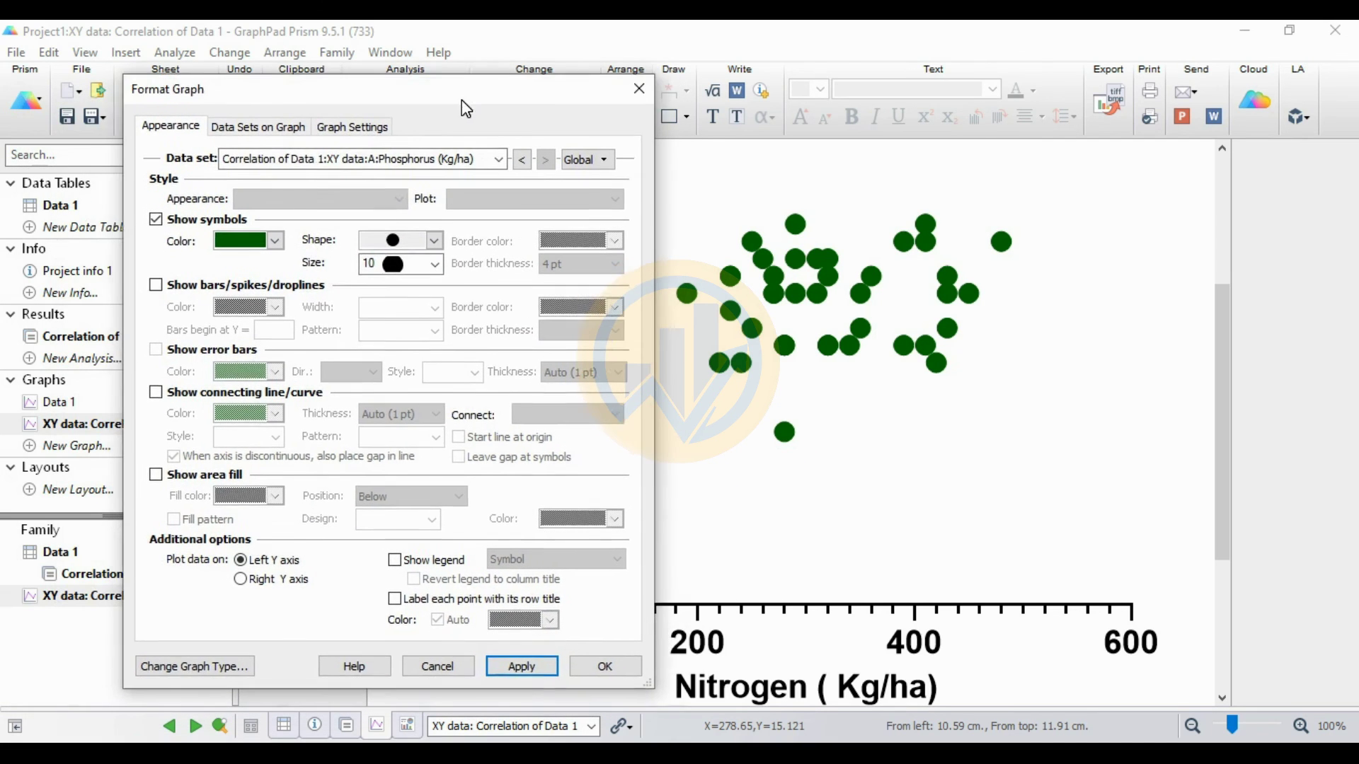
Step: Accept the symbol formatting, and give the graph axes the Plain Frame style
{"action": "left_click", "coordinate": [600, 665]}
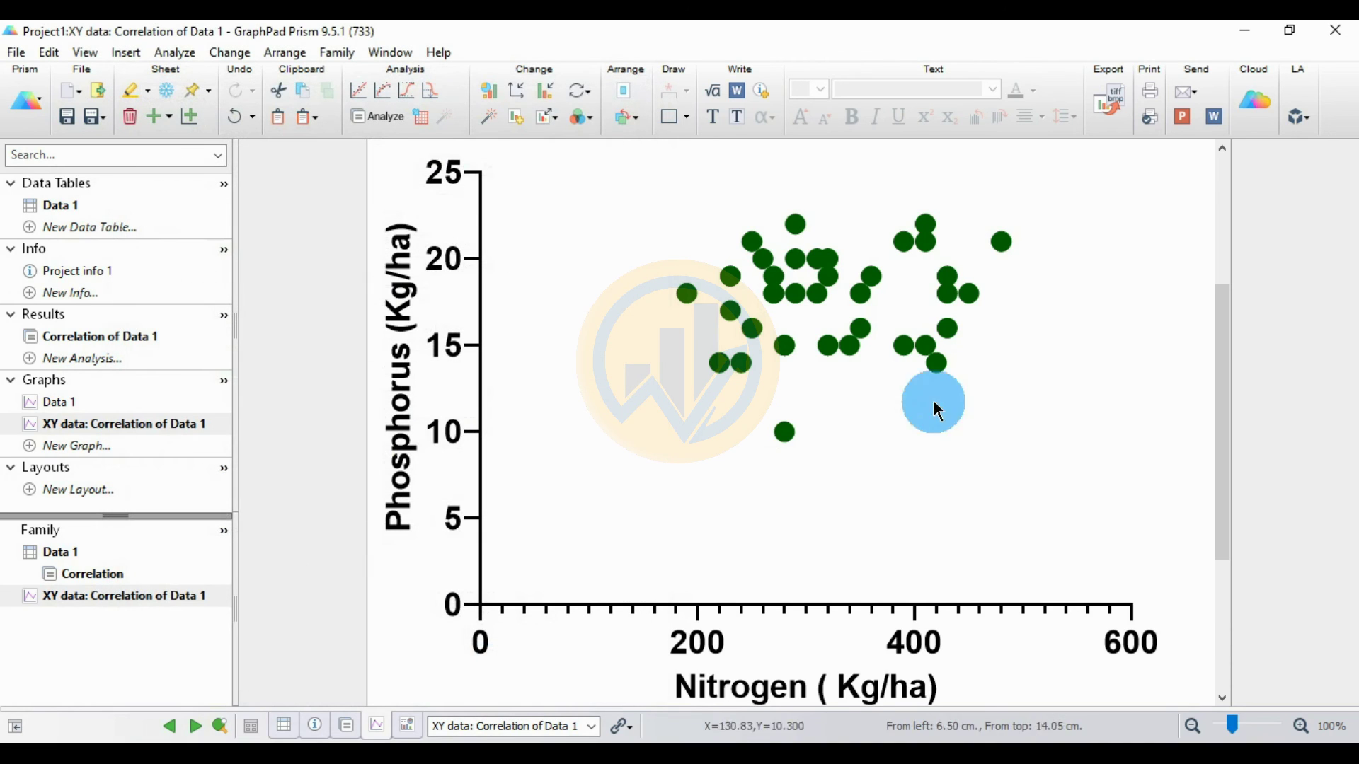
{"action": "left_click", "coordinate": [522, 93]}
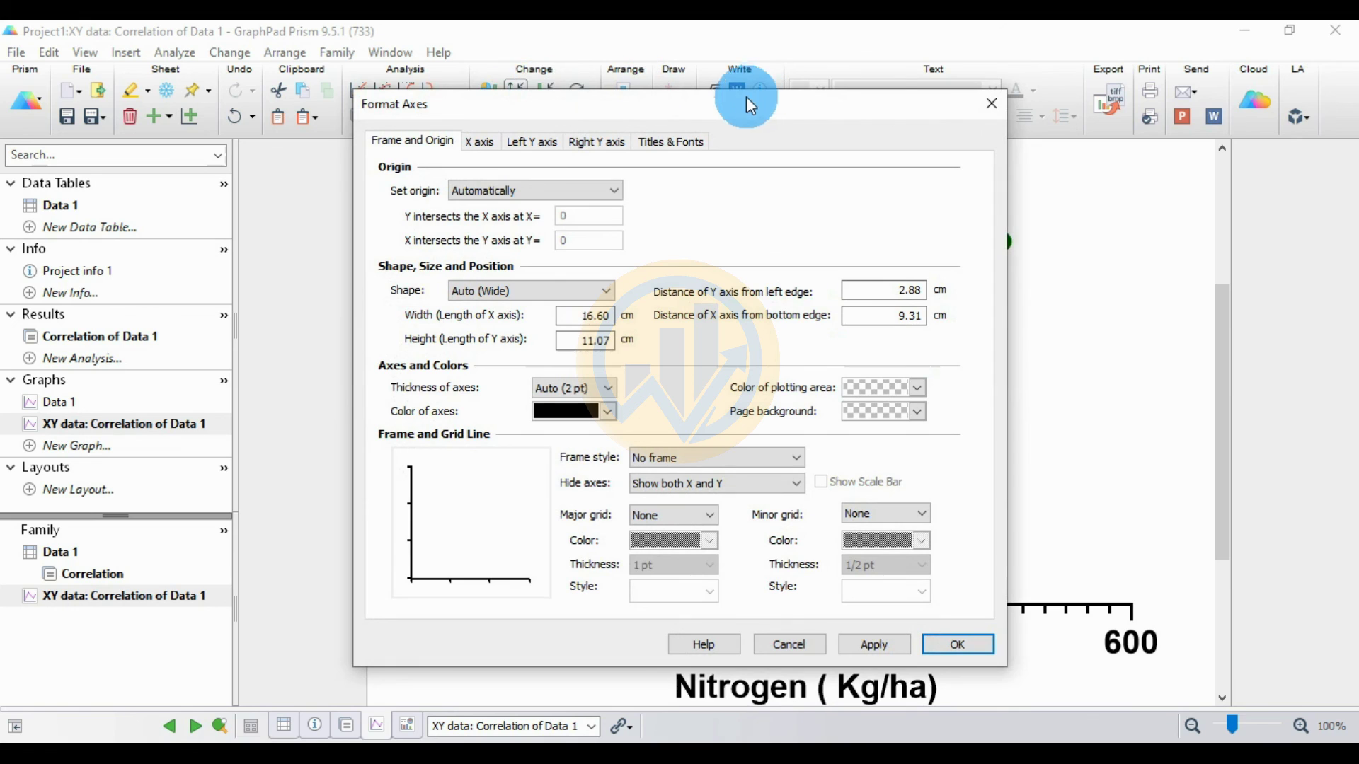
{"action": "left_click_drag", "start_coordinate": [668, 113], "coordinate": [562, 111]}
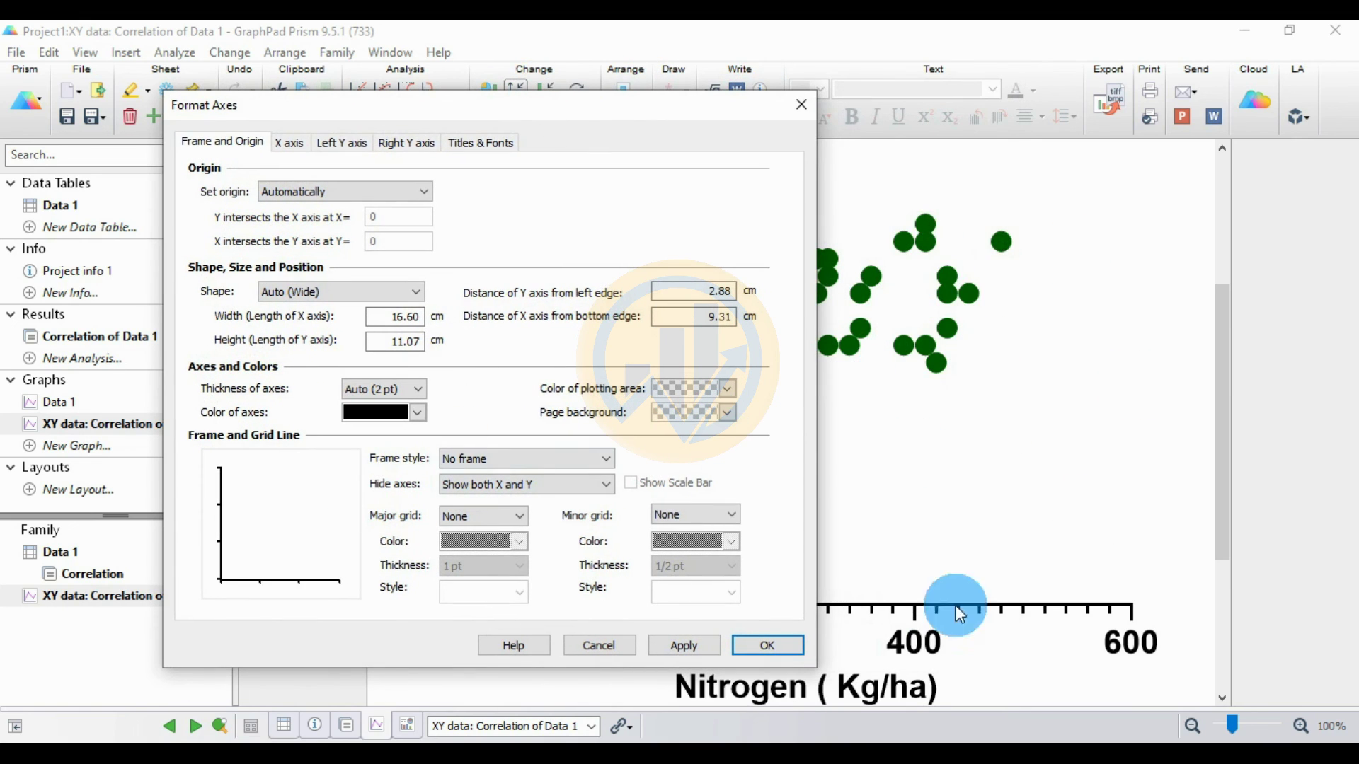
{"action": "left_click", "coordinate": [478, 473]}
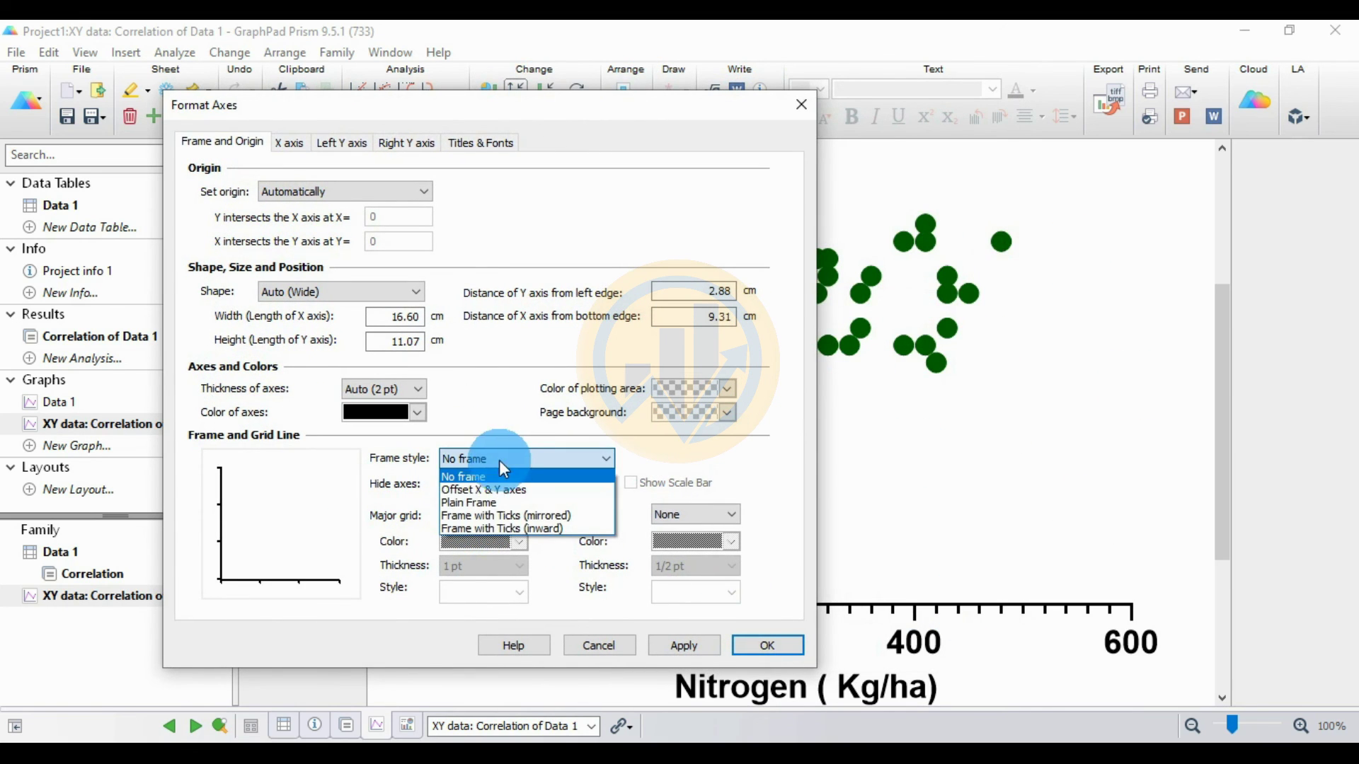
{"action": "left_click", "coordinate": [480, 508]}
{"action": "left_click", "coordinate": [683, 644]}
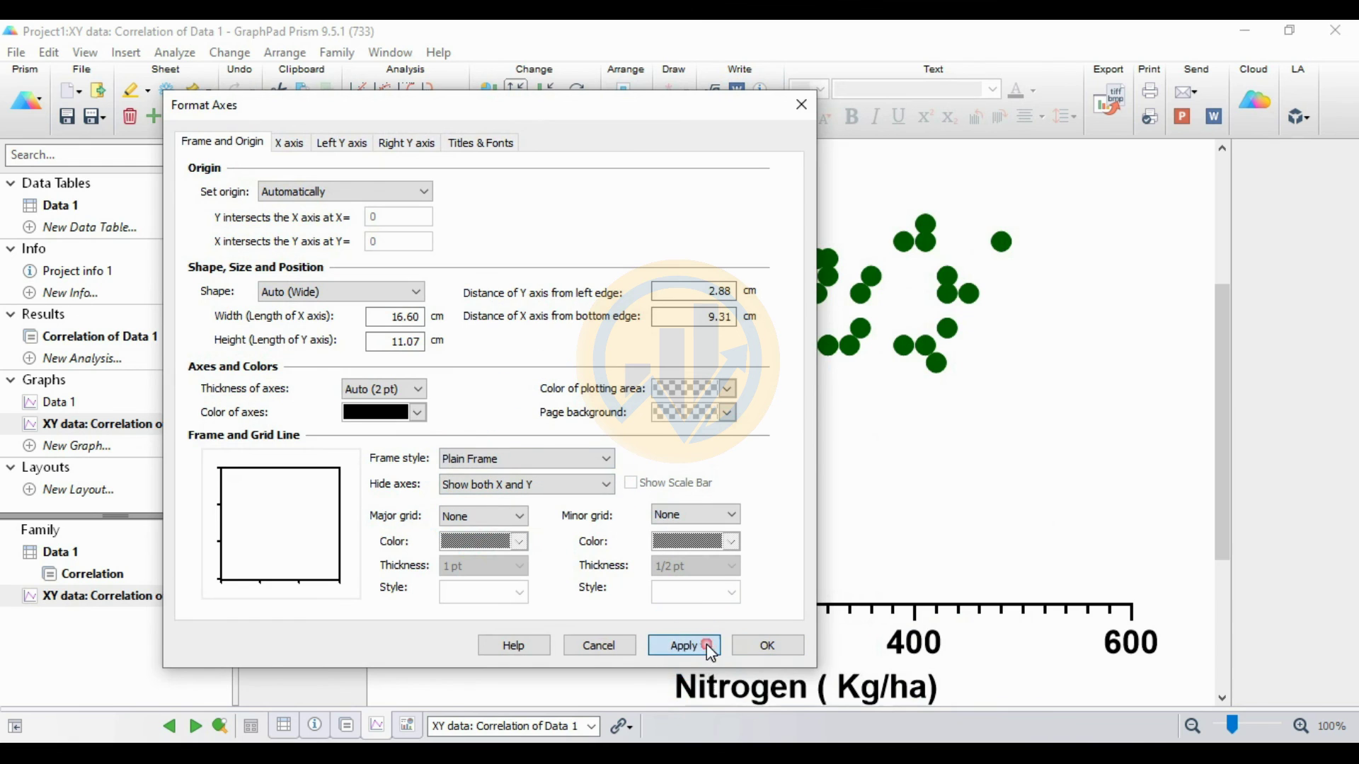
{"action": "left_click", "coordinate": [758, 645]}
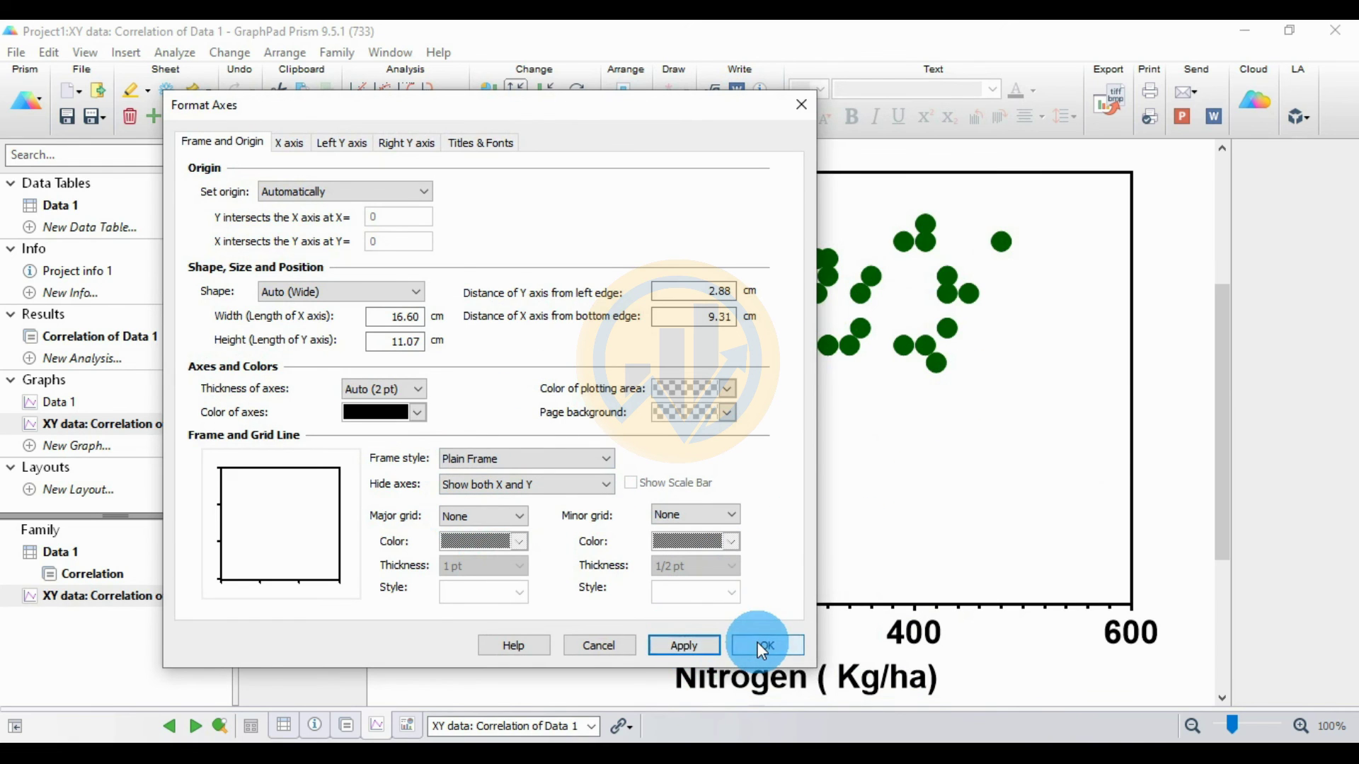
Step: Set the X axis title "Nitrogen ( Kg/ha)" to Times New Roman at size 18
{"action": "double_click", "coordinate": [735, 684]}
{"action": "left_click", "coordinate": [993, 89]}
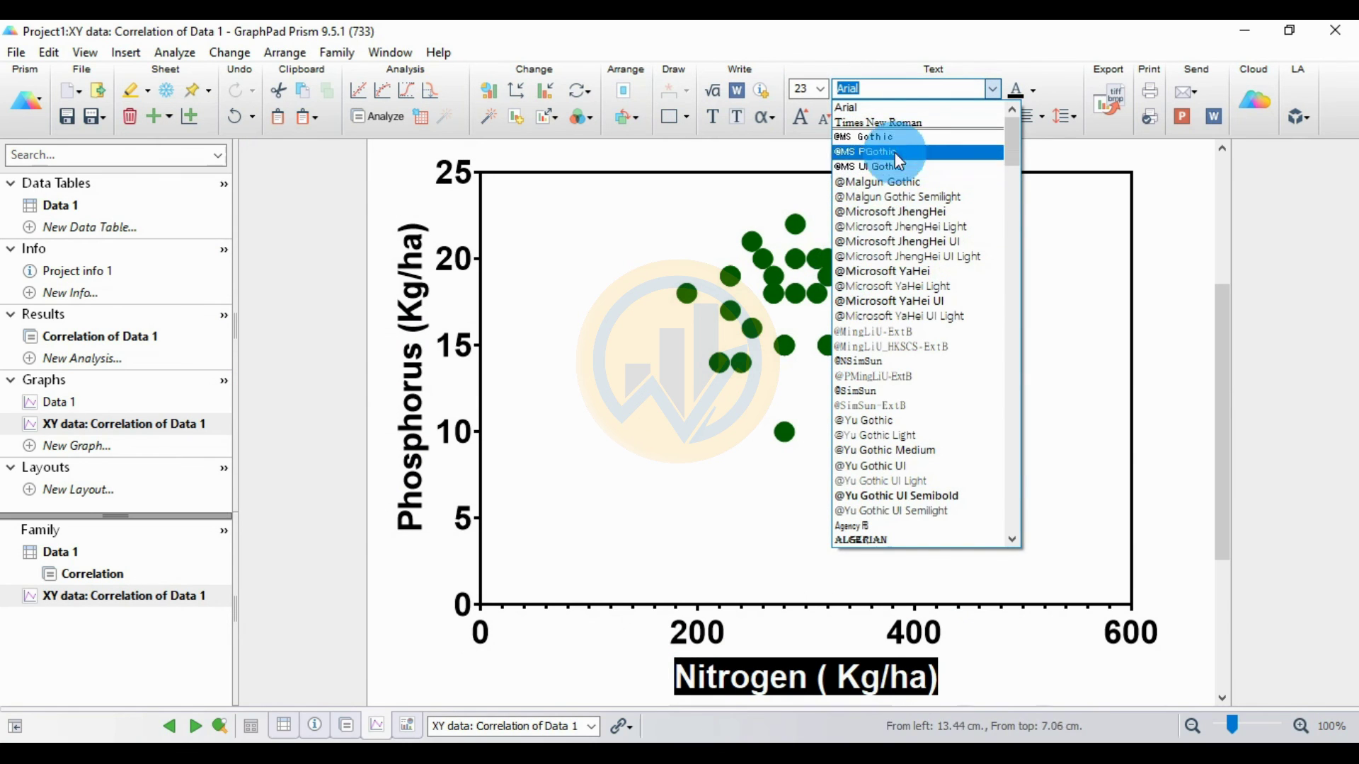
{"action": "left_click", "coordinate": [913, 122]}
{"action": "left_click", "coordinate": [820, 89]}
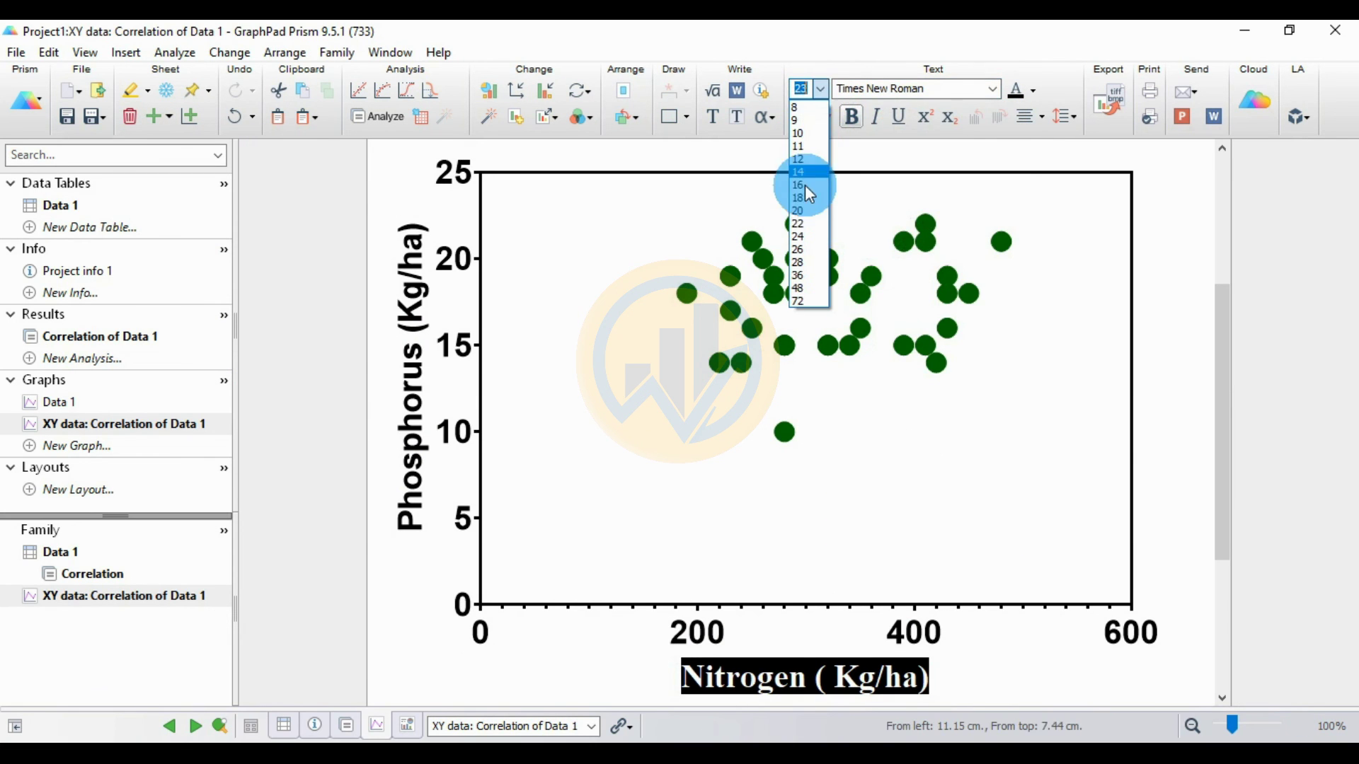
{"action": "left_click", "coordinate": [803, 199]}
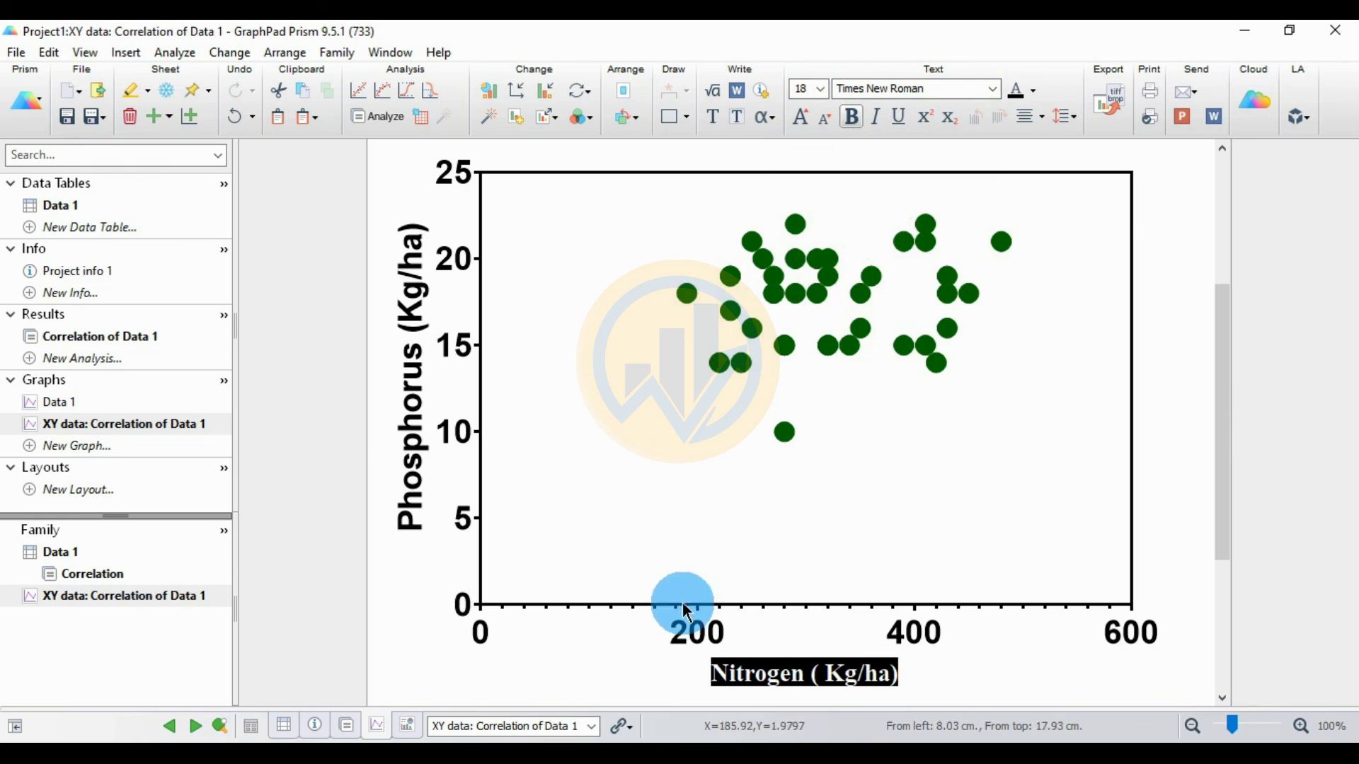
Step: Set the X axis number labels to size 18 in Times New Roman
{"action": "left_click", "coordinate": [716, 651]}
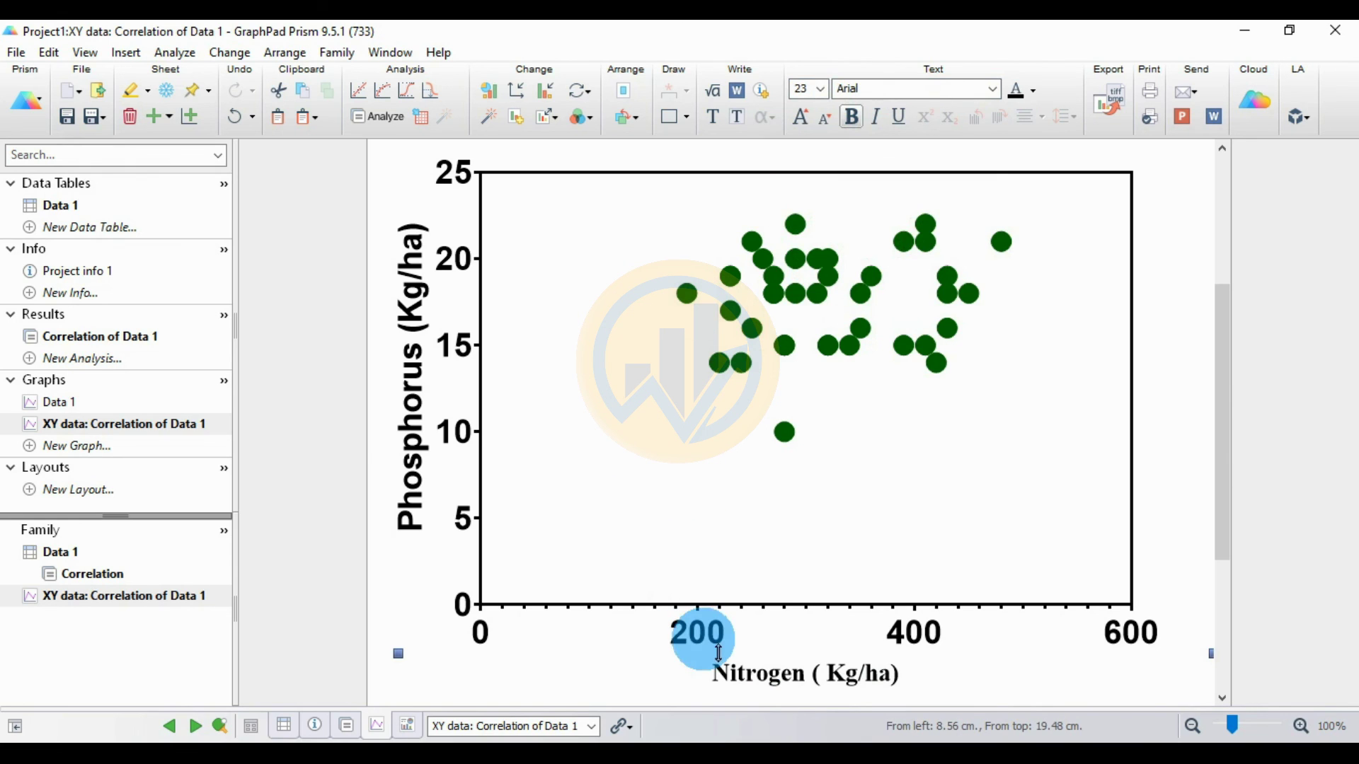
{"action": "left_click", "coordinate": [820, 89]}
{"action": "left_click", "coordinate": [799, 197]}
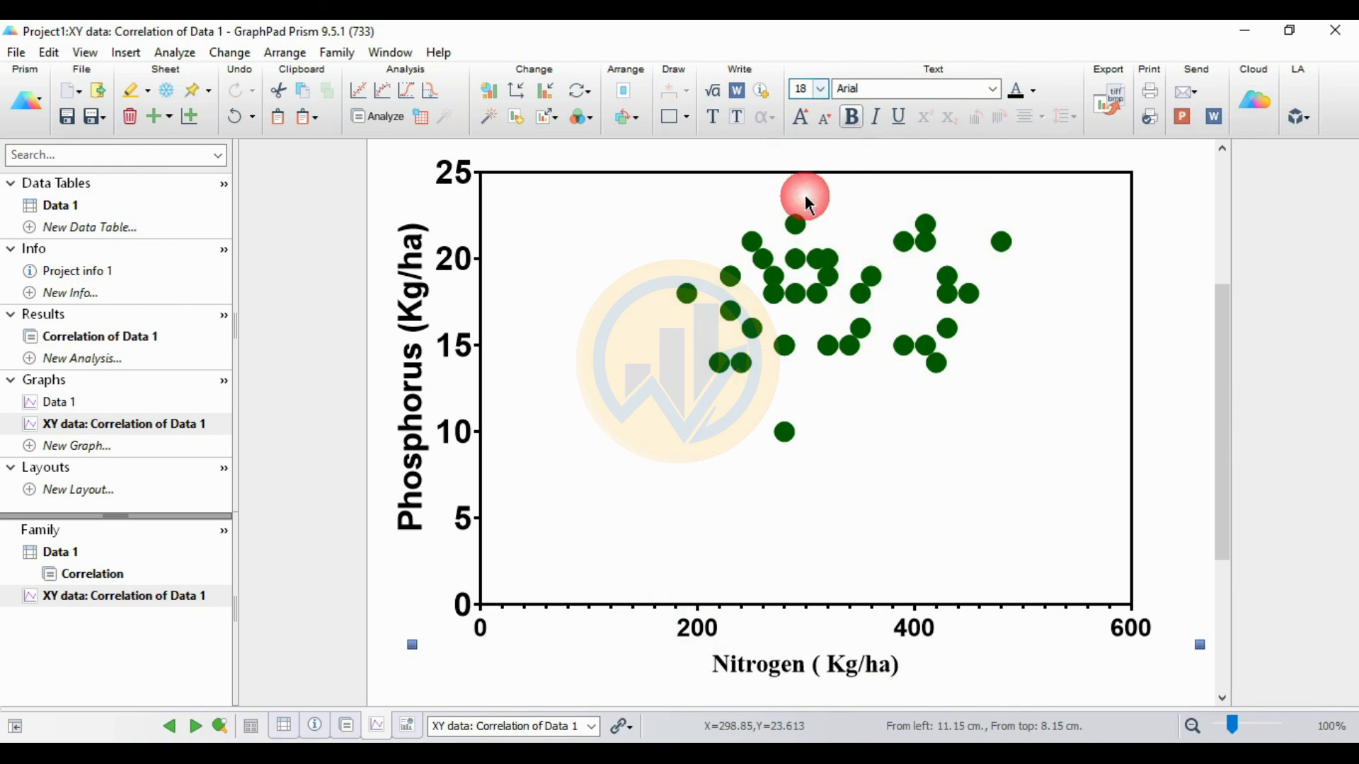
{"action": "left_click", "coordinate": [993, 88]}
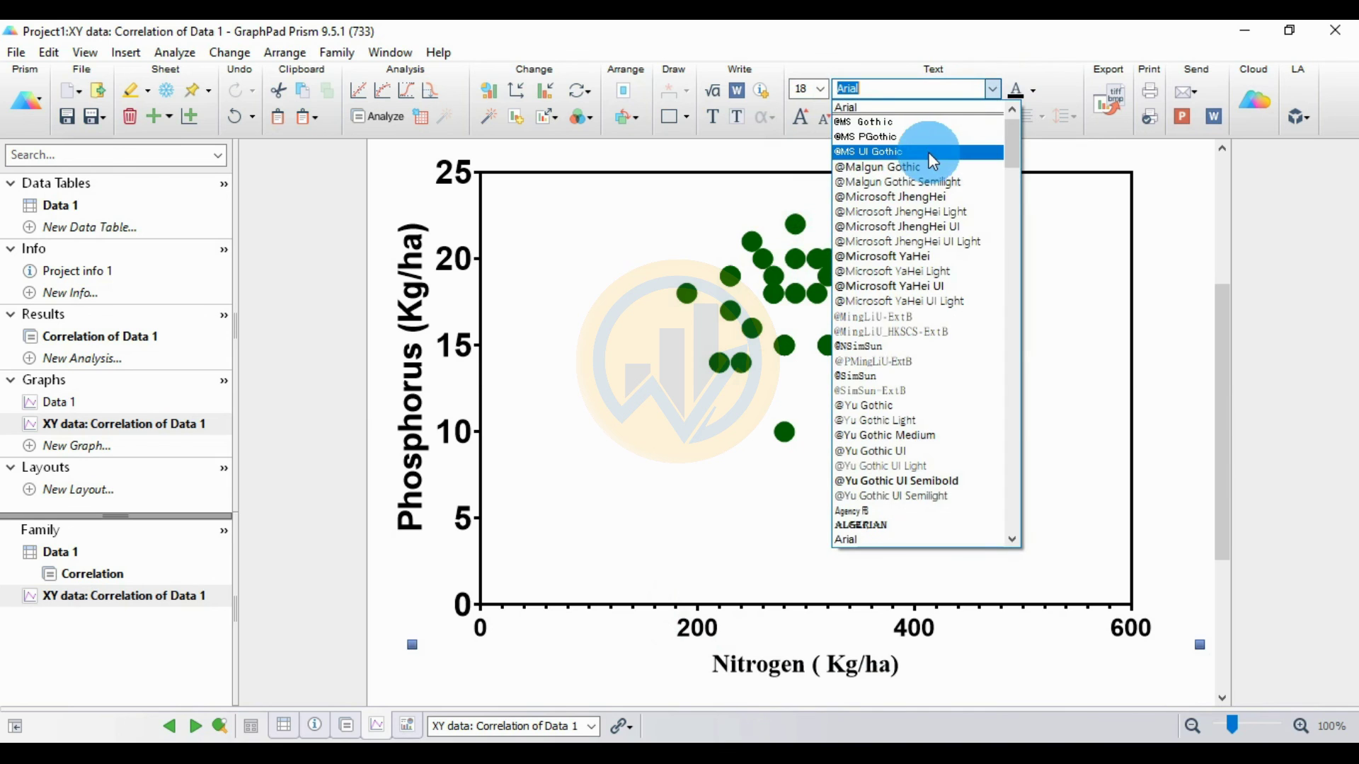
{"action": "left_click", "coordinate": [913, 108]}
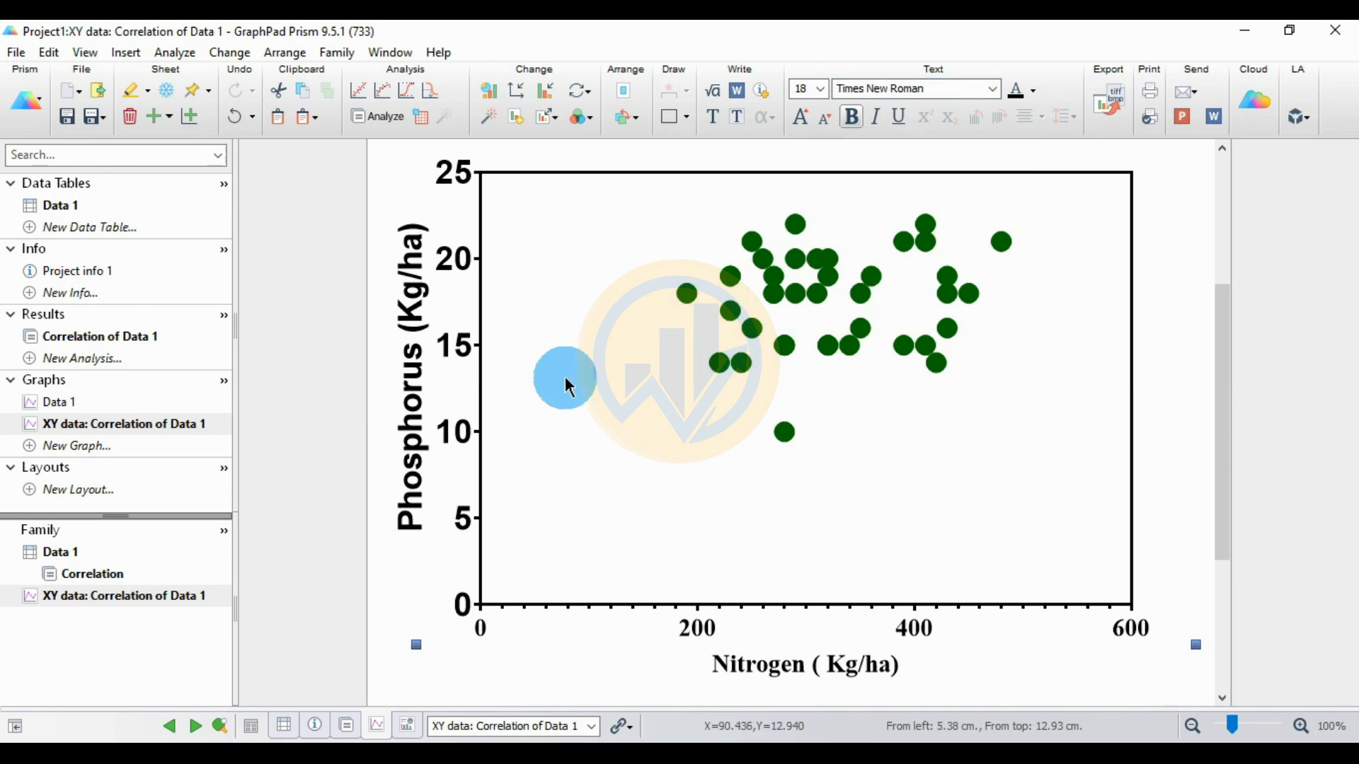
Step: Format the Y axis number labels in Times New Roman at size 18
{"action": "left_click", "coordinate": [466, 462]}
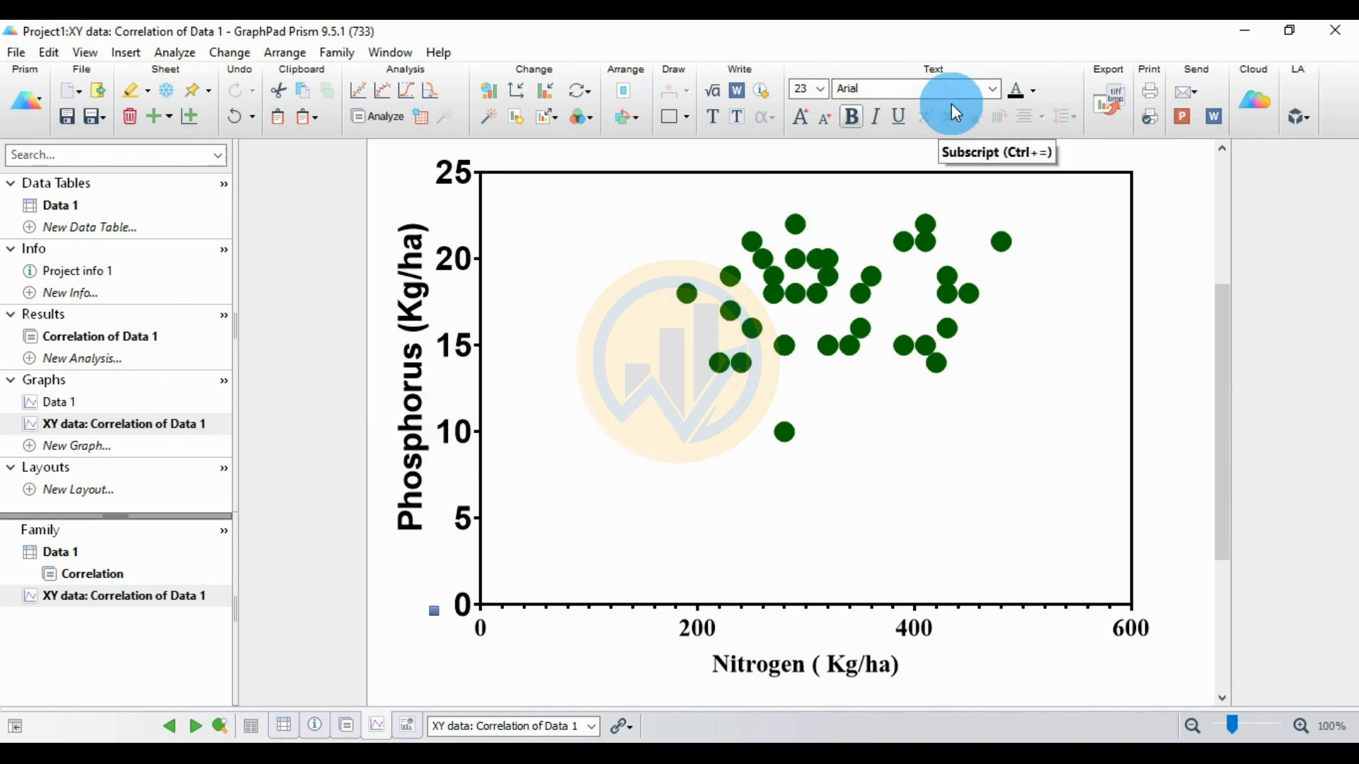
{"action": "left_click", "coordinate": [993, 89]}
{"action": "scroll", "coordinate": [952, 244], "scroll_direction": "up", "scroll_amount": 2}
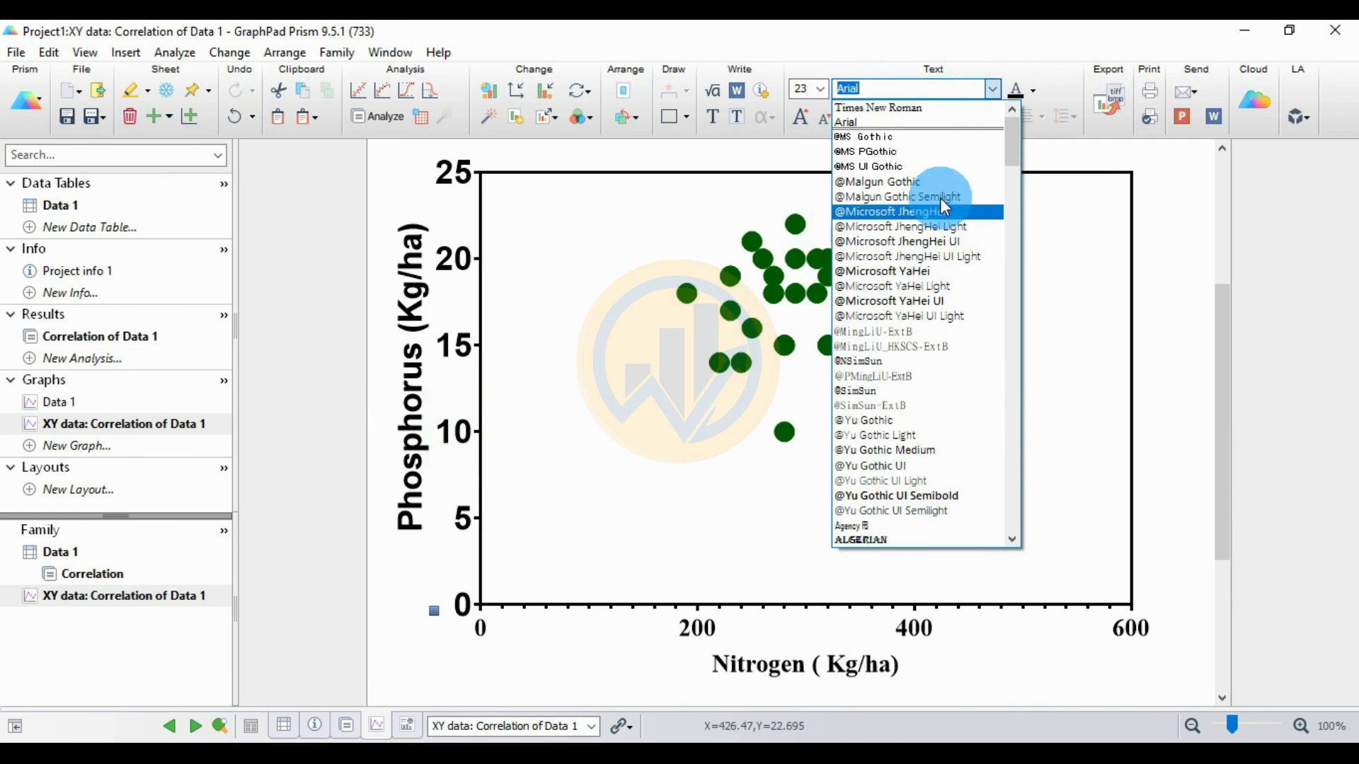
{"action": "left_click", "coordinate": [921, 111]}
{"action": "left_click", "coordinate": [821, 88]}
{"action": "left_click", "coordinate": [805, 198]}
Step: Change the Y axis title "Phosphorus (Kg/ha)" to Times New Roman, size 18, and deselect it
{"action": "left_click", "coordinate": [424, 410]}
{"action": "left_click", "coordinate": [620, 407]}
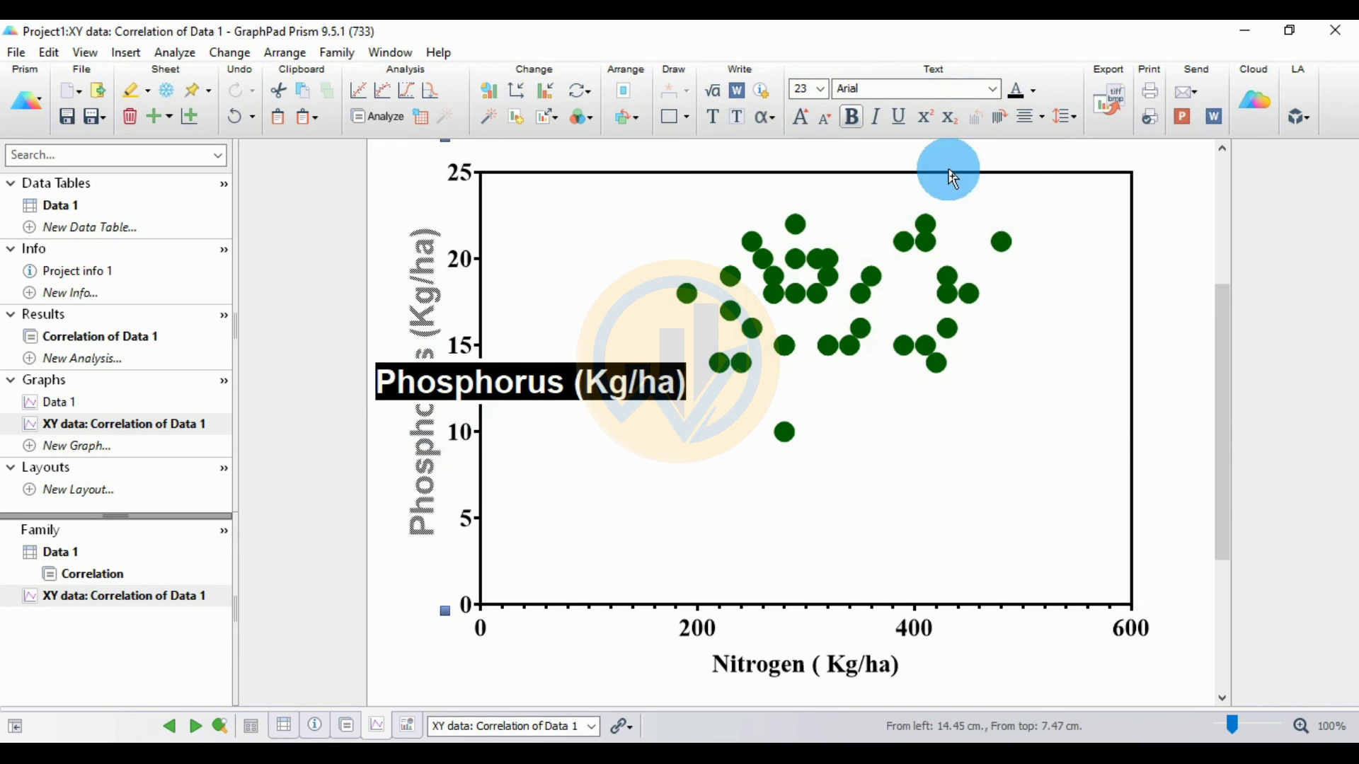
{"action": "left_click", "coordinate": [993, 88]}
{"action": "scroll", "coordinate": [970, 212], "scroll_direction": "up", "scroll_amount": 5}
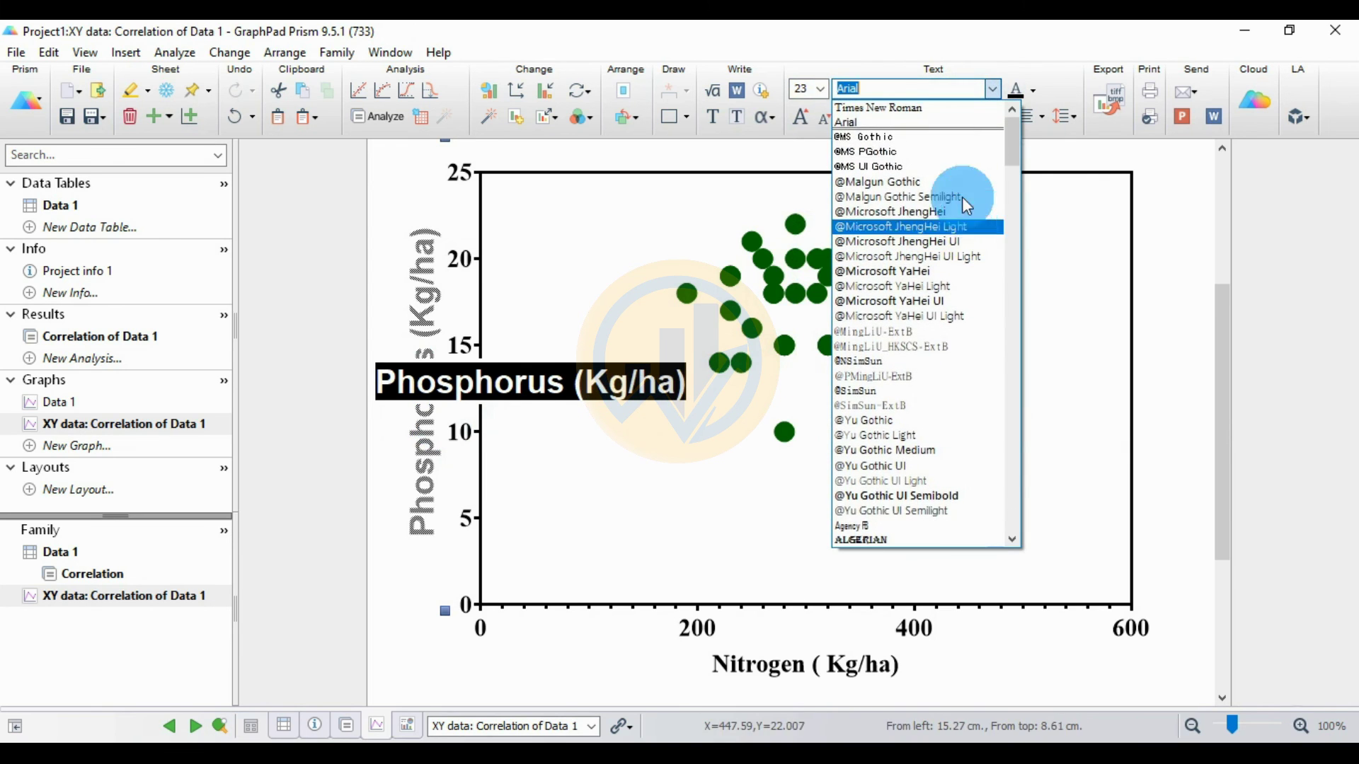
{"action": "left_click", "coordinate": [927, 104]}
{"action": "left_click", "coordinate": [820, 88]}
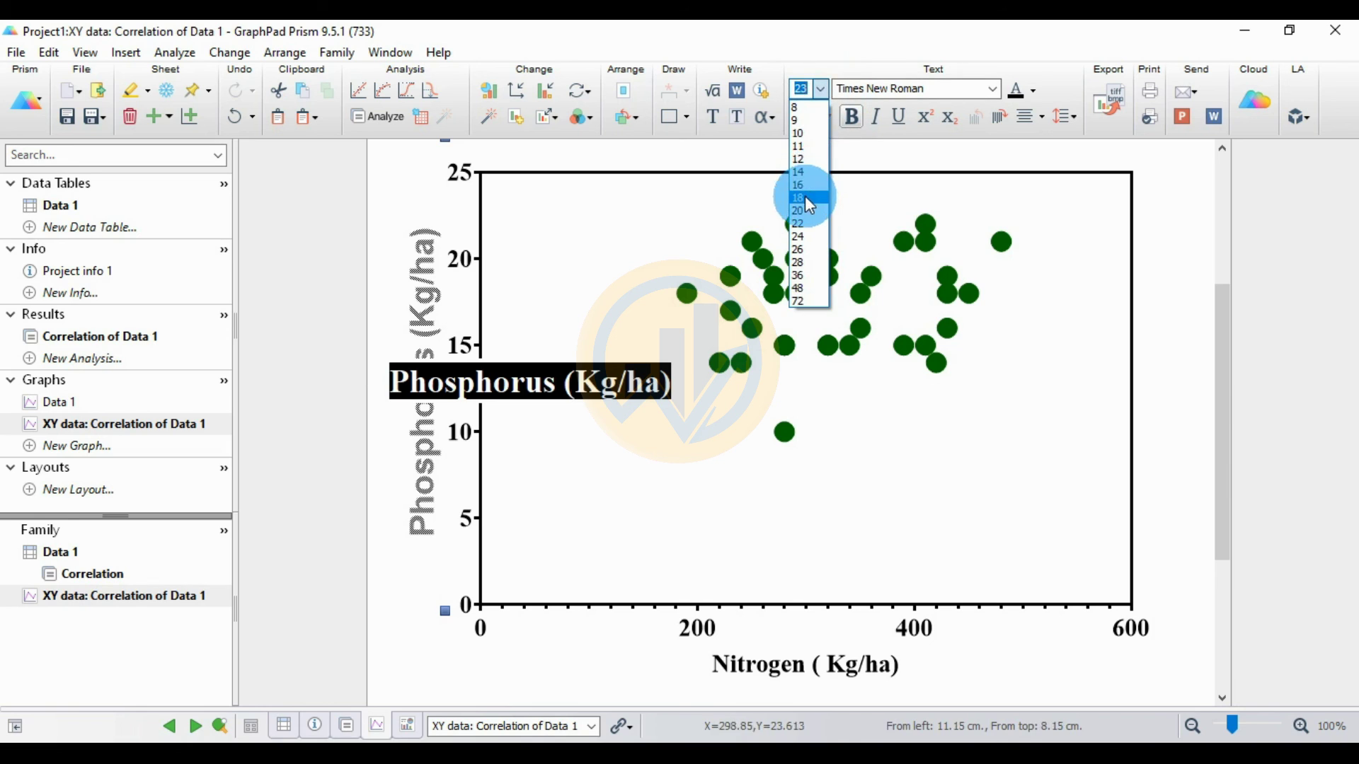
{"action": "left_click", "coordinate": [805, 195]}
{"action": "left_click", "coordinate": [1039, 389]}
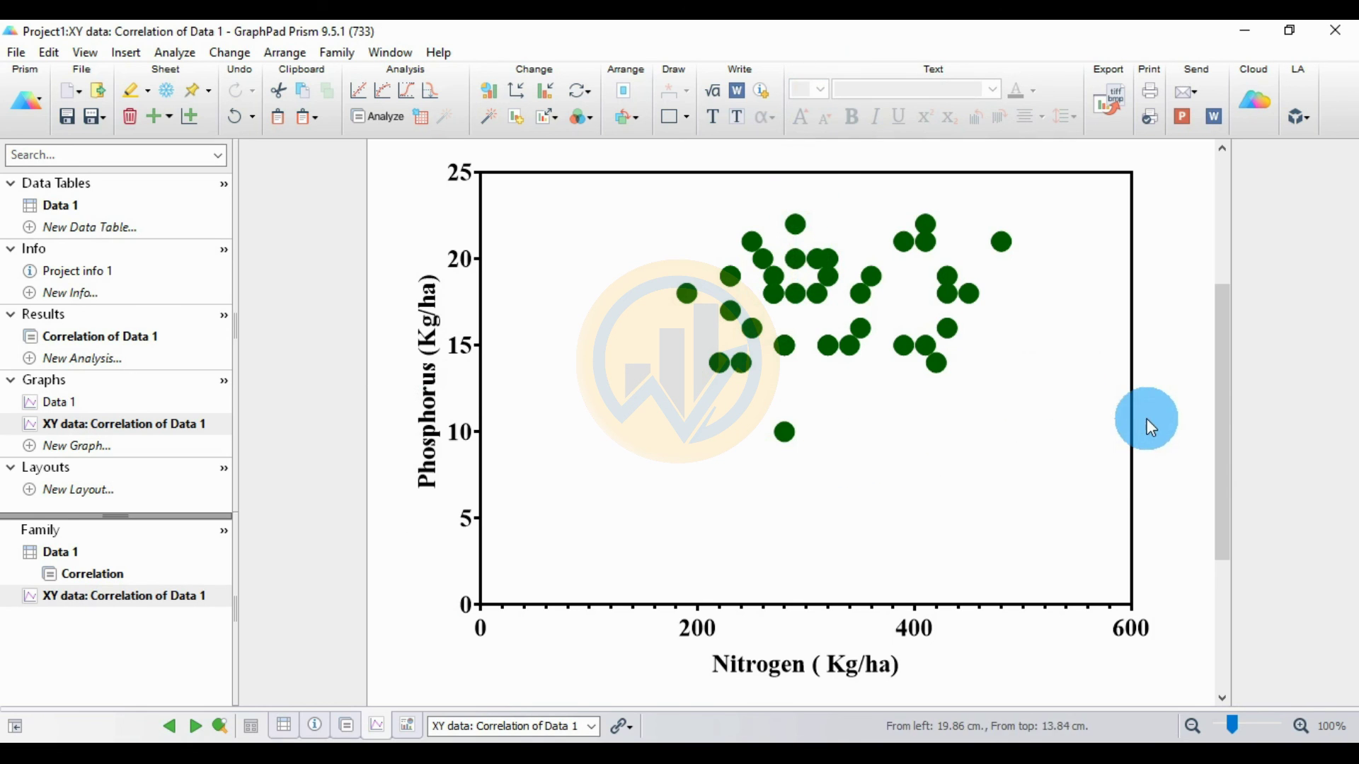
{"action": "left_click_drag", "start_coordinate": [1147, 418], "coordinate": [1170, 388]}
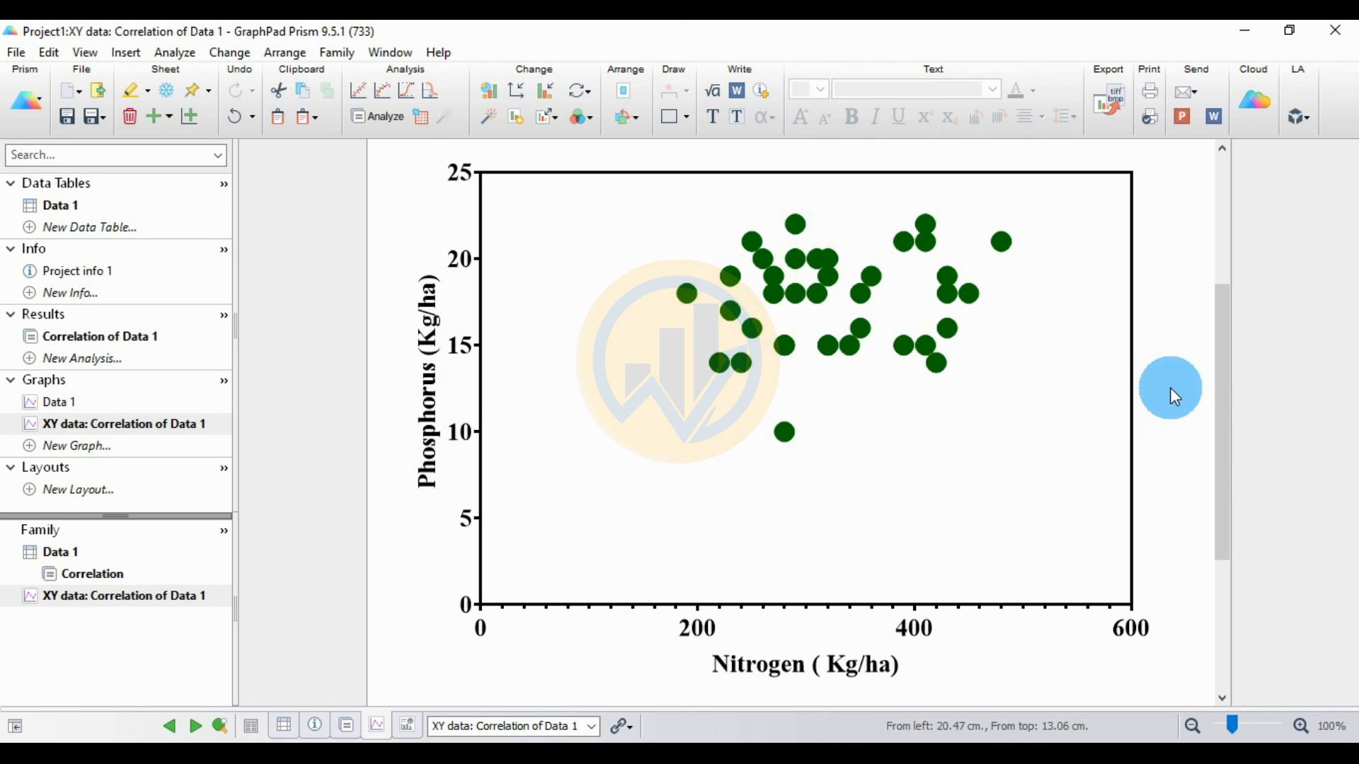